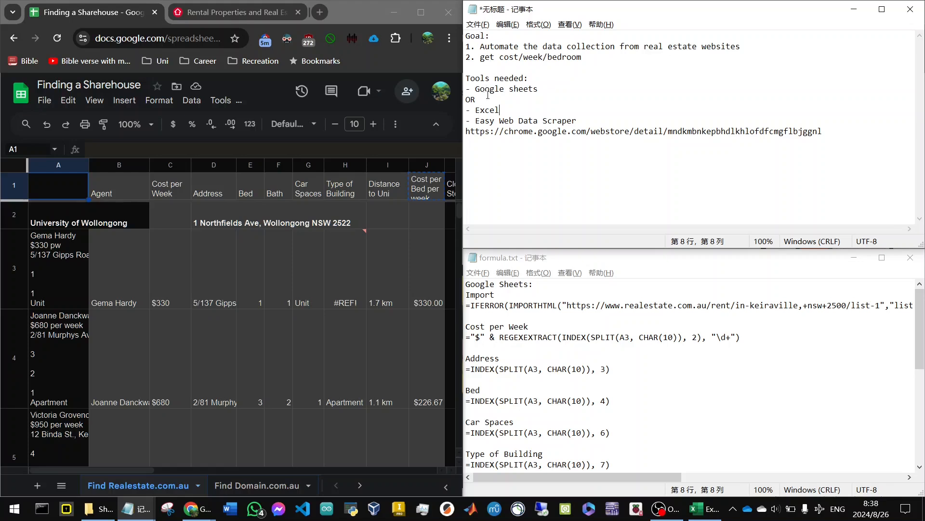
Highlight the Google Sheets tool entry in the notes and examine the imported rental listings down to the failed import near row 204.
{"action": "left_click_drag", "start_coordinate": [548, 87], "coordinate": [460, 69]}
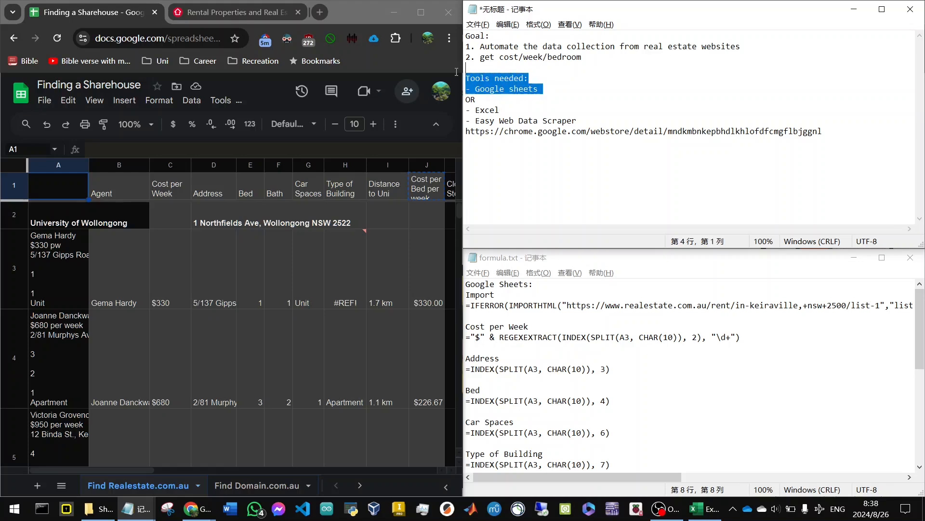
{"action": "scroll", "coordinate": [302, 292], "scroll_direction": "down", "scroll_amount": 5}
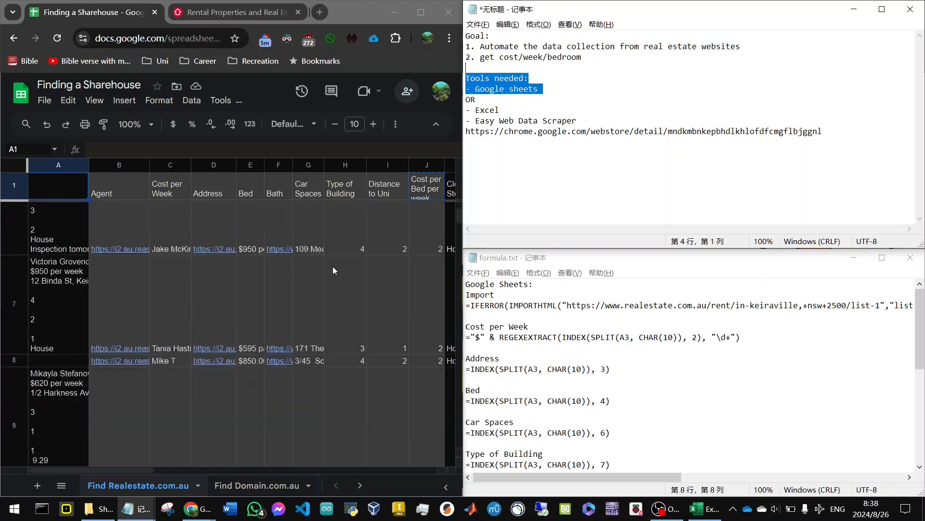
{"action": "left_click_drag", "start_coordinate": [456, 219], "coordinate": [467, 301]}
{"action": "scroll", "coordinate": [66, 232], "scroll_direction": "up", "scroll_amount": 12}
{"action": "scroll", "coordinate": [55, 233], "scroll_direction": "down", "scroll_amount": 5}
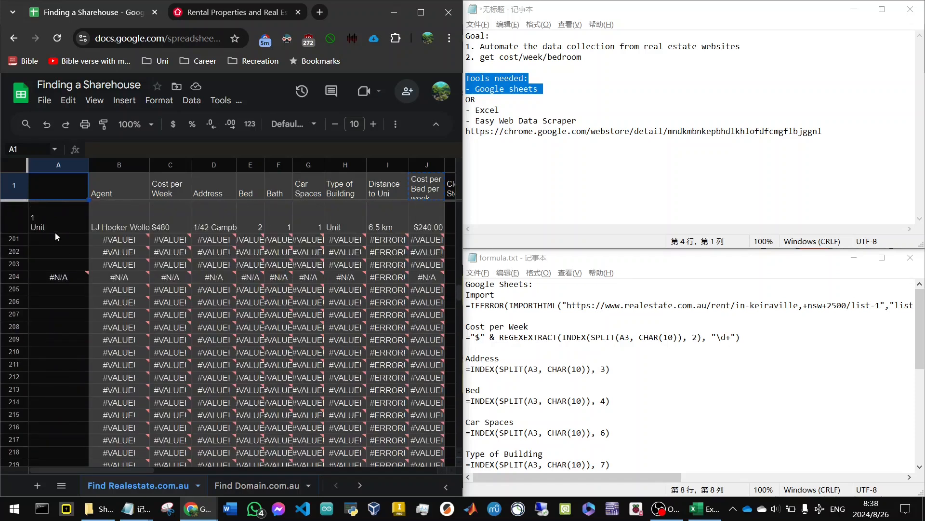
{"action": "mouse_move", "coordinate": [62, 278]}
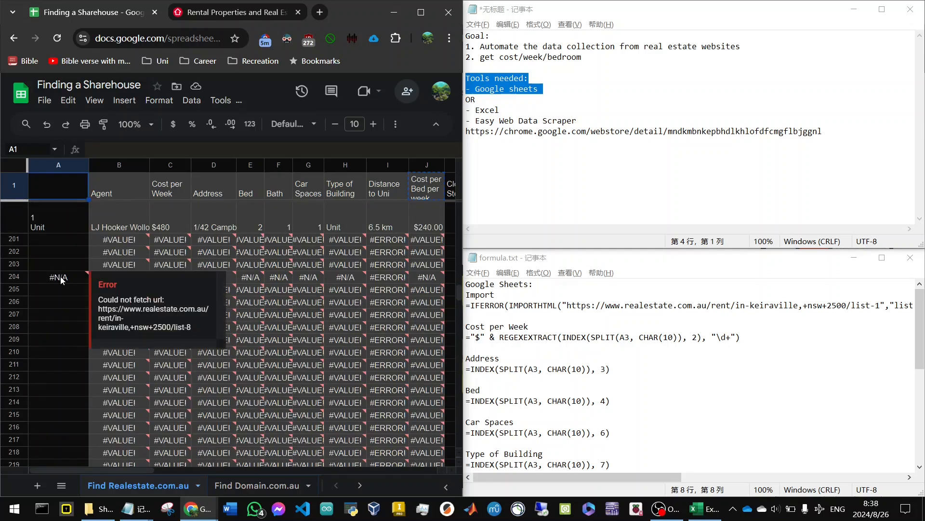
Check the page number in the realestate.com.au Keiraville listing's URL and return to the start of the Finding a Sharehouse spreadsheet.
{"action": "left_click", "coordinate": [186, 14]}
{"action": "left_click", "coordinate": [191, 41]}
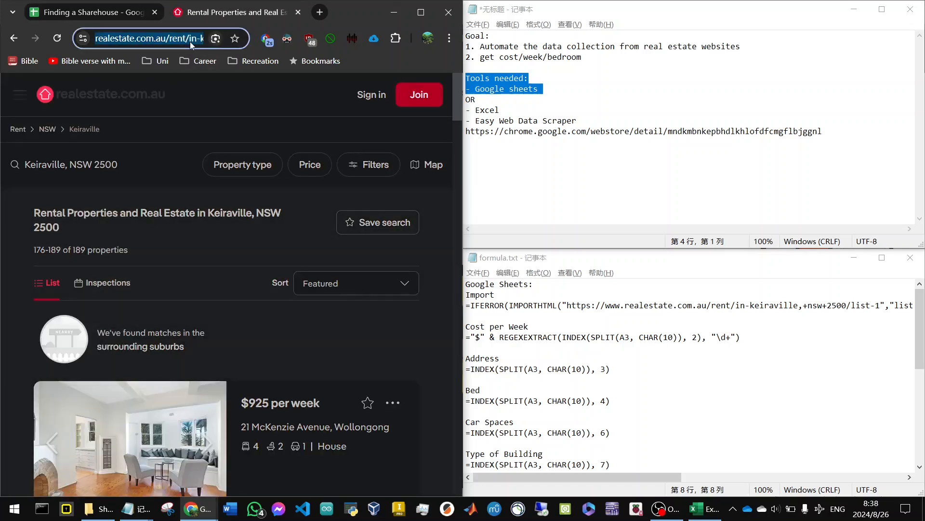
{"action": "key", "text": "End"}
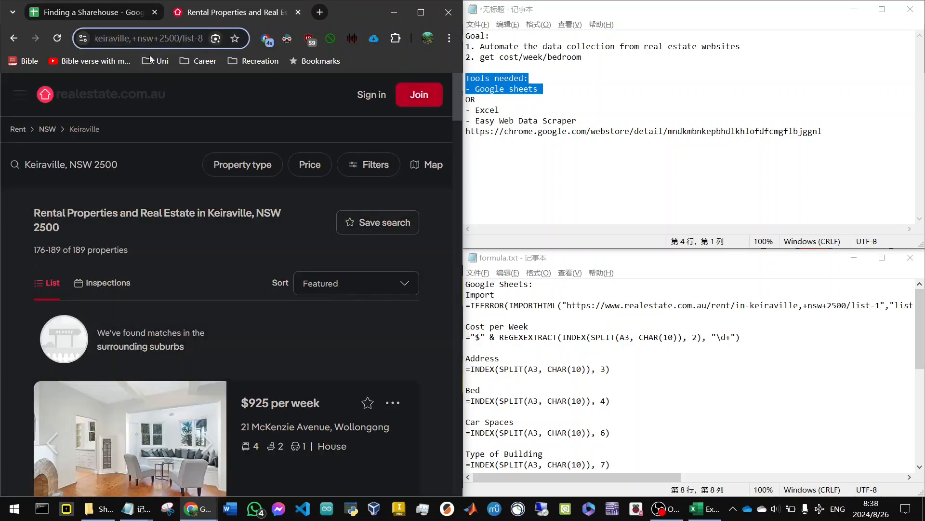
{"action": "key", "text": "ctrl+shift+Tab"}
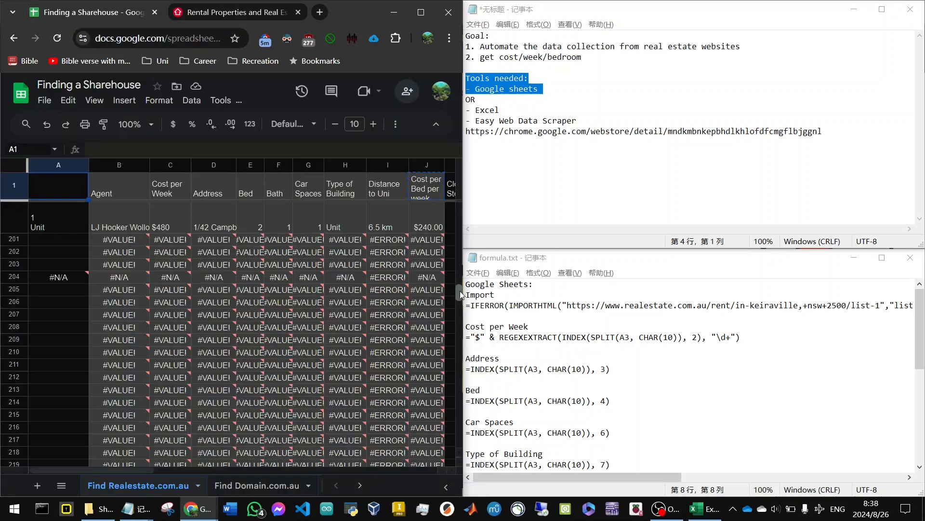
{"action": "left_click_drag", "start_coordinate": [461, 291], "coordinate": [460, 209]}
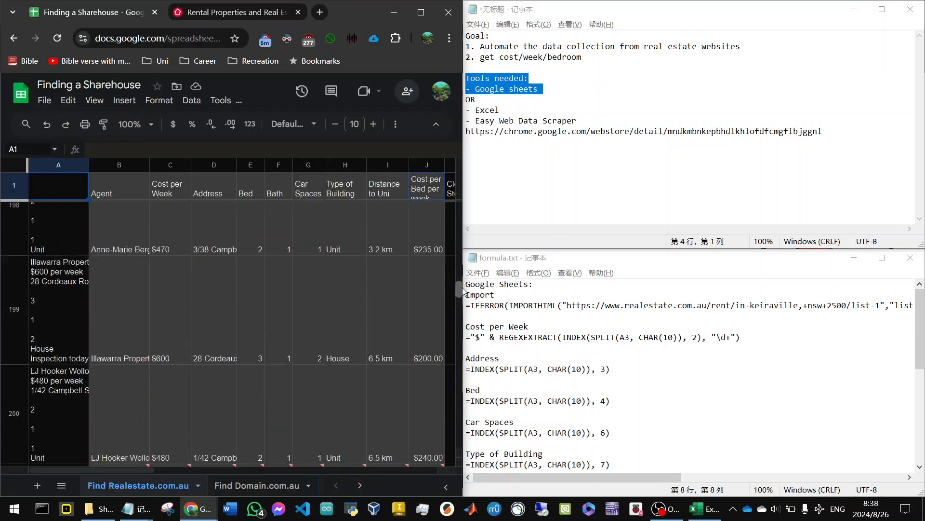
Examine the IFERROR and IMPORTHTML import formula in cell A3 and compare it with the Import formula in formula.txt.
{"action": "left_click", "coordinate": [57, 264]}
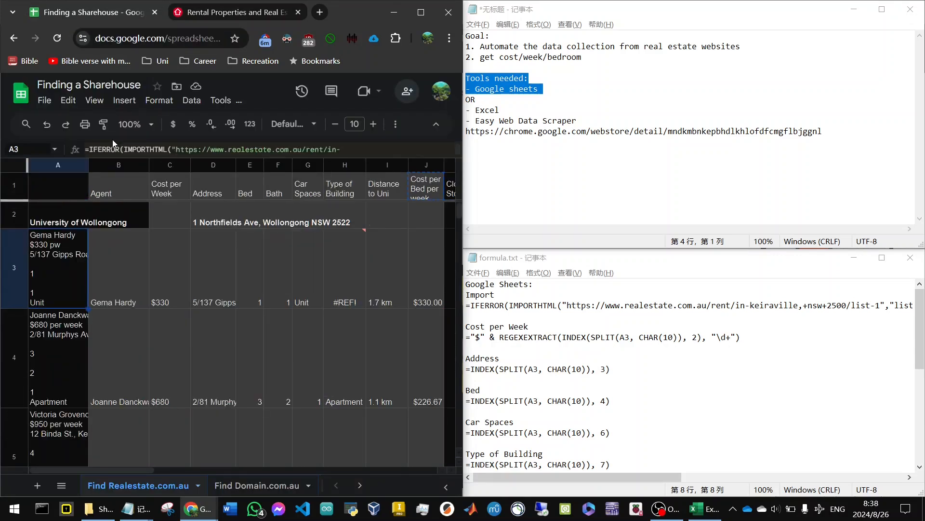
{"action": "left_click", "coordinate": [106, 150]}
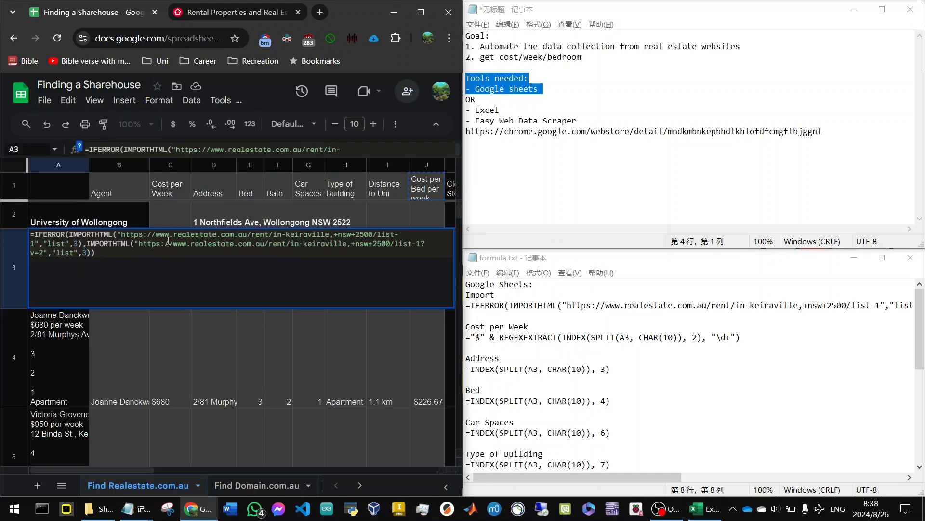
{"action": "left_click_drag", "start_coordinate": [89, 244], "coordinate": [126, 249]}
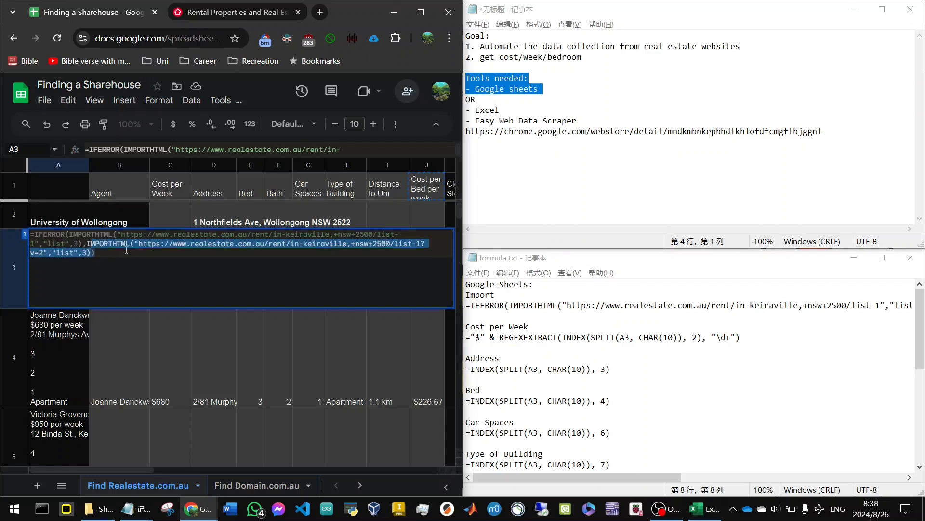
{"action": "key", "text": "ctrl+a"}
{"action": "left_click", "coordinate": [509, 304]}
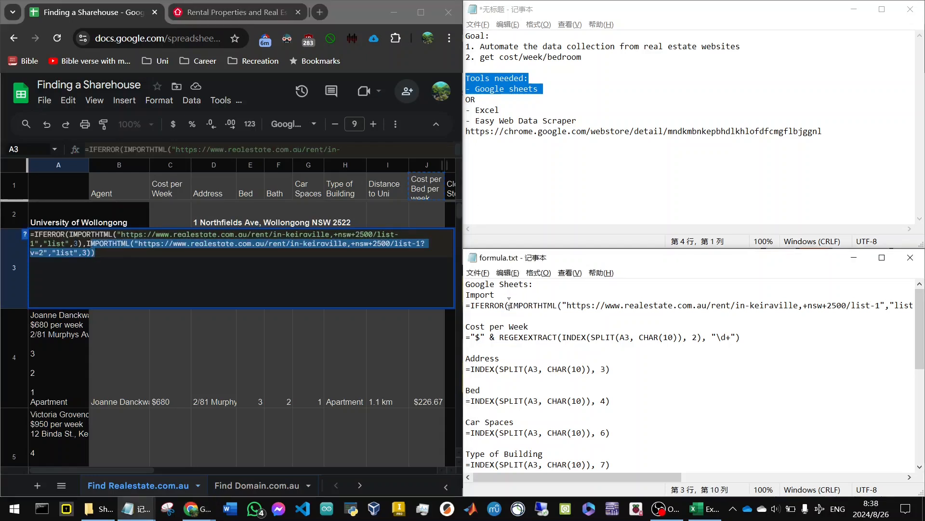
{"action": "left_click_drag", "start_coordinate": [468, 307], "coordinate": [476, 314]}
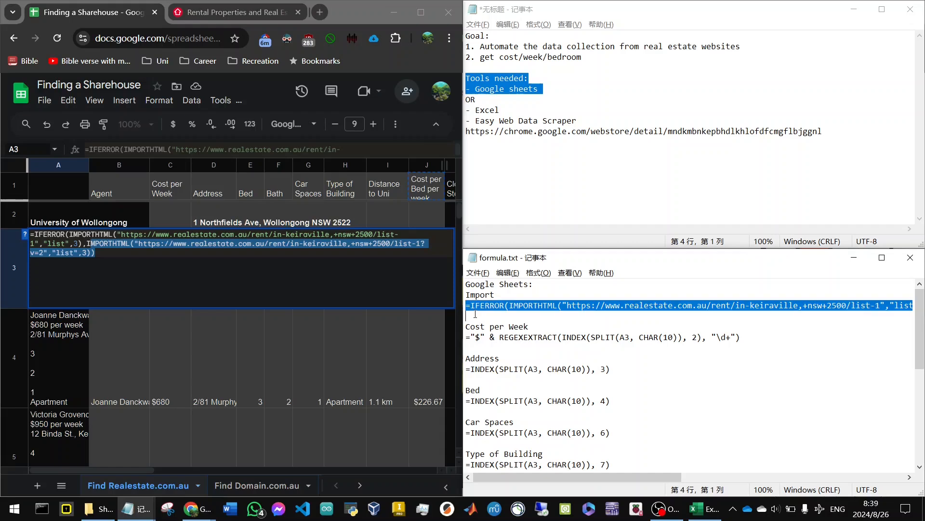
{"action": "left_click", "coordinate": [479, 314]}
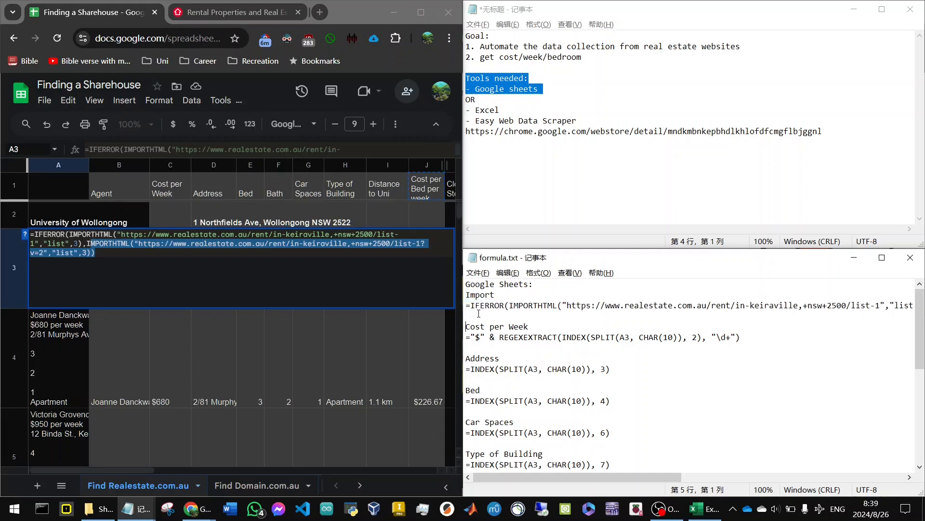
{"action": "key", "text": "Left"}
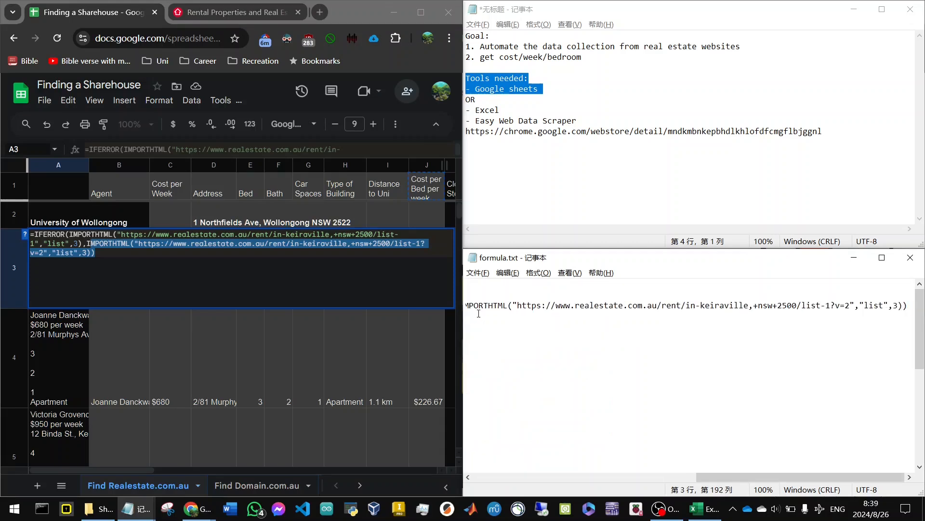
{"action": "key", "text": "Up"}
Leave the A3 formula and read the import error shown for the failed fetch in cell A204.
{"action": "left_click_drag", "start_coordinate": [458, 212], "coordinate": [476, 290]}
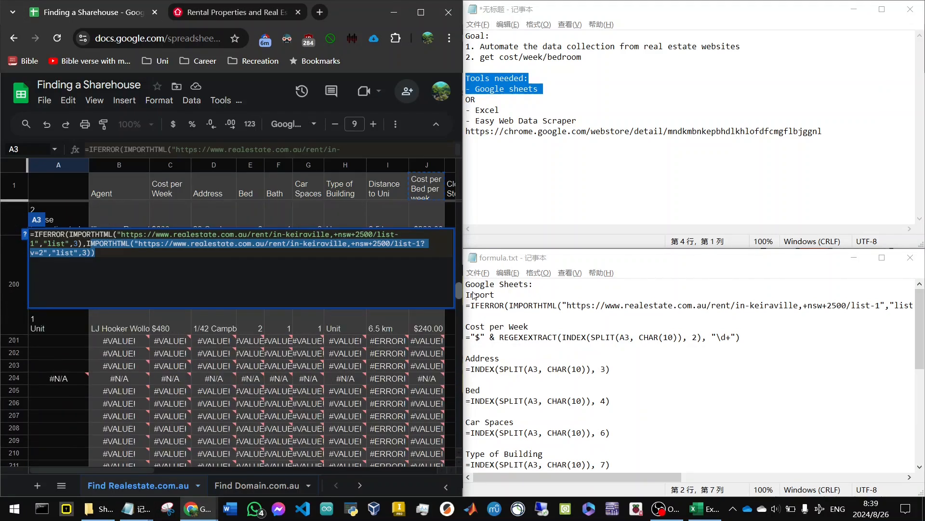
{"action": "left_click", "coordinate": [59, 337]}
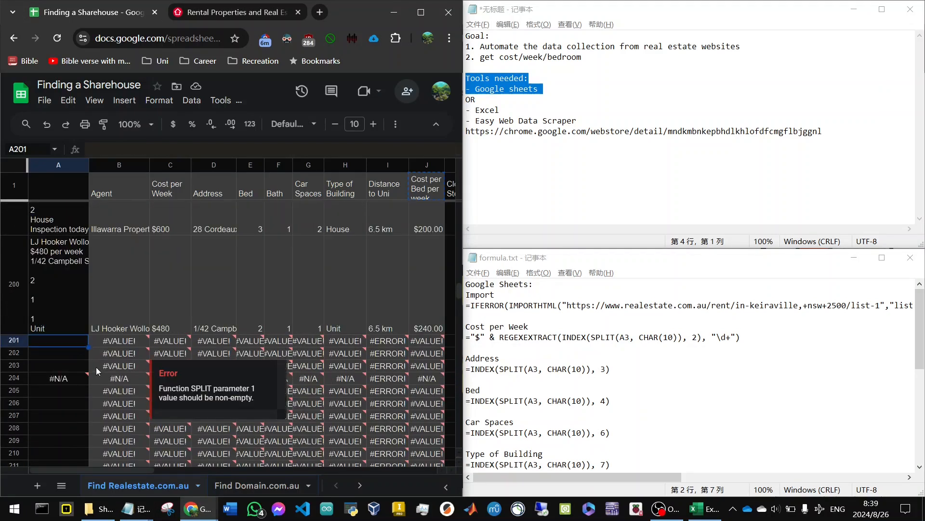
{"action": "mouse_move", "coordinate": [79, 375]}
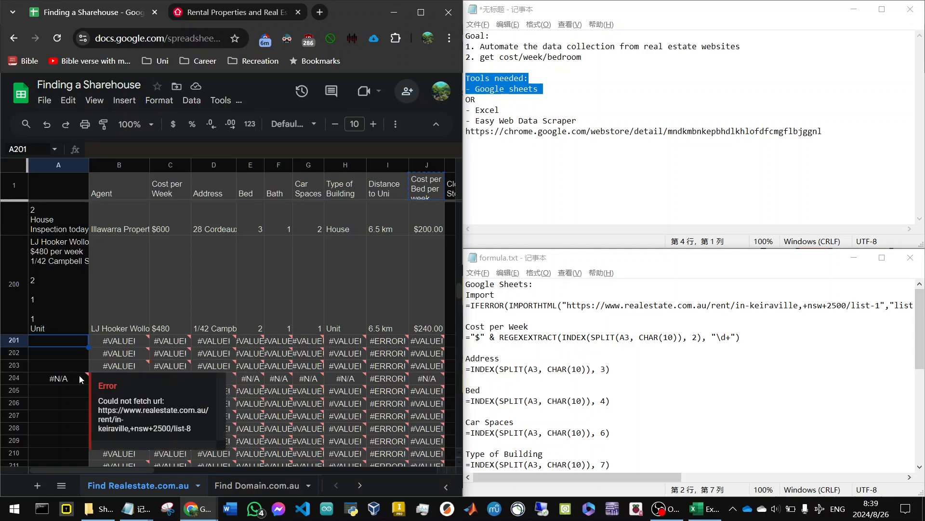
{"action": "left_click_drag", "start_coordinate": [460, 291], "coordinate": [489, 207]}
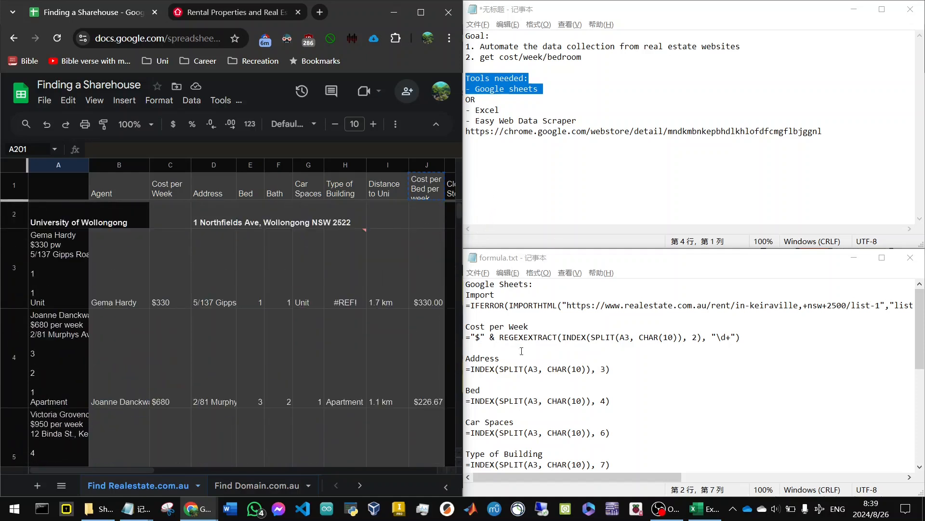
Step through the row 3 formulas from the Agent column across the sheet and select the Cost per Bed per week column.
{"action": "left_click", "coordinate": [81, 259]}
{"action": "key", "text": "Right"}
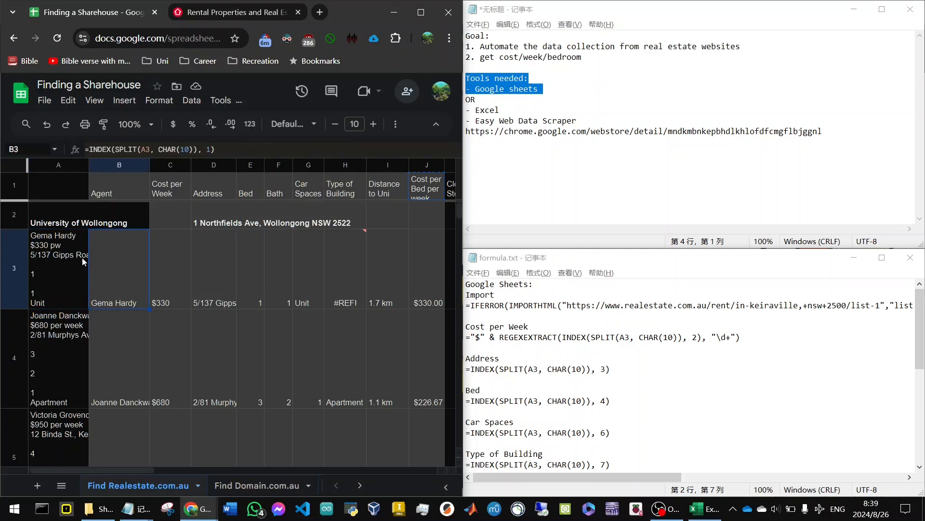
{"action": "key", "text": "Right"}
{"action": "key", "text": "Right"}
{"action": "key", "text": "Right"}
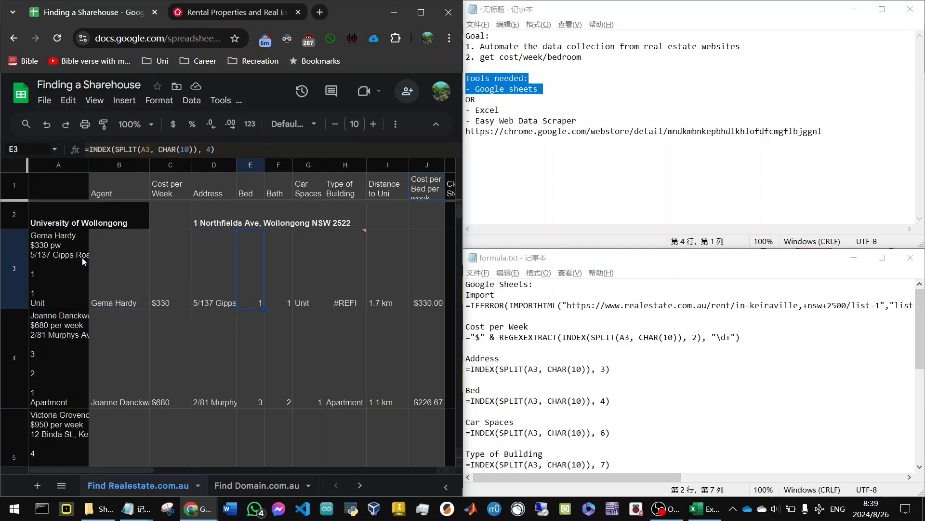
{"action": "key", "text": "Right"}
{"action": "key", "text": "Right"}
{"action": "key", "text": "Right"}
{"action": "key", "text": "Right"}
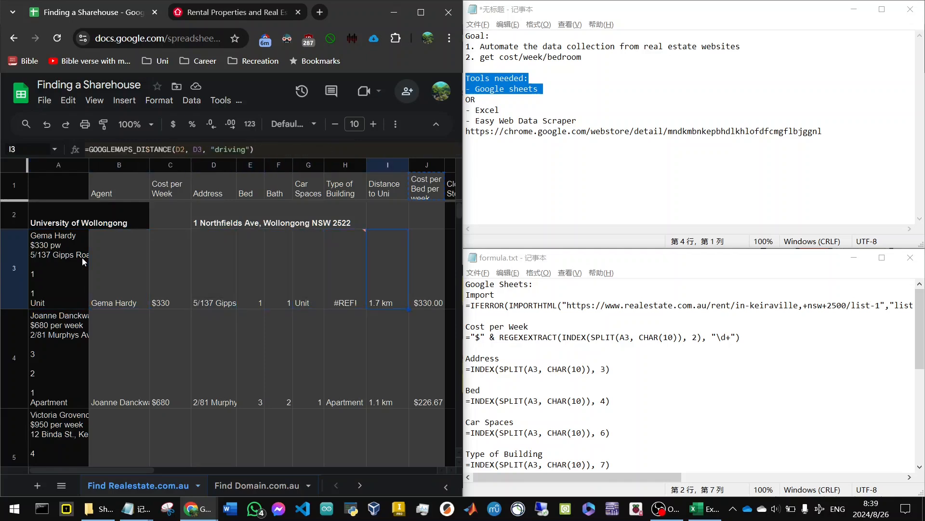
{"action": "key", "text": "Right"}
{"action": "key", "text": "Right"}
{"action": "key", "text": "Right"}
{"action": "key", "text": "Right"}
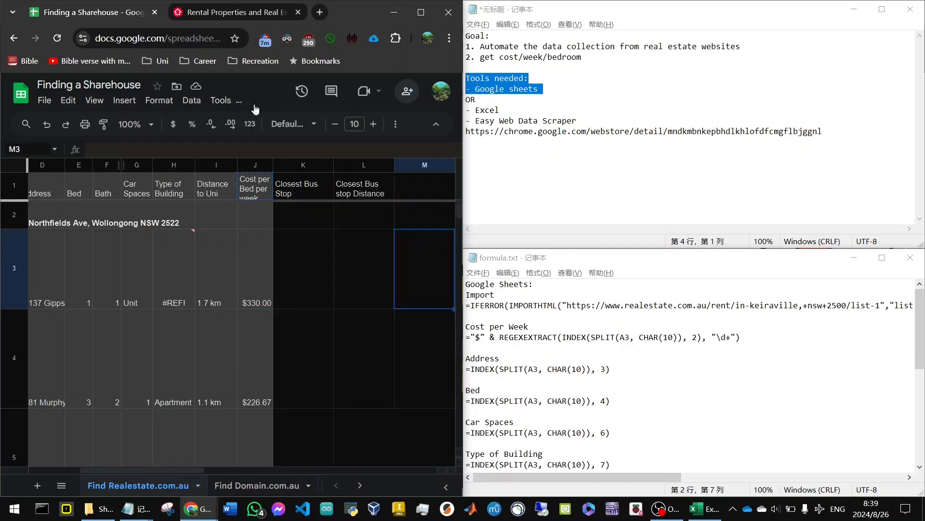
{"action": "left_click", "coordinate": [256, 166]}
Read through the remaining formulas in formula.txt, from Cost per Week down to the Excel data scraper section.
{"action": "left_click", "coordinate": [493, 328]}
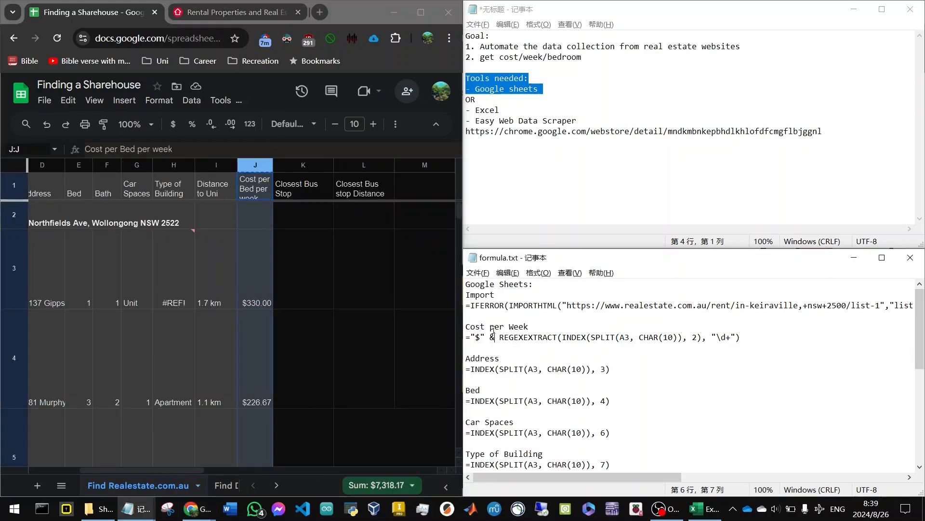
{"action": "key", "text": "Down"}
{"action": "key", "text": "Down"}
{"action": "key", "text": "Down"}
{"action": "key", "text": "Down"}
{"action": "key", "text": "Down"}
{"action": "key", "text": "Down"}
{"action": "key", "text": "Down"}
{"action": "key", "text": "Down"}
{"action": "key", "text": "Down"}
{"action": "key", "text": "Down"}
{"action": "key", "text": "Down"}
{"action": "key", "text": "Down"}
{"action": "key", "text": "Down"}
{"action": "key", "text": "Down"}
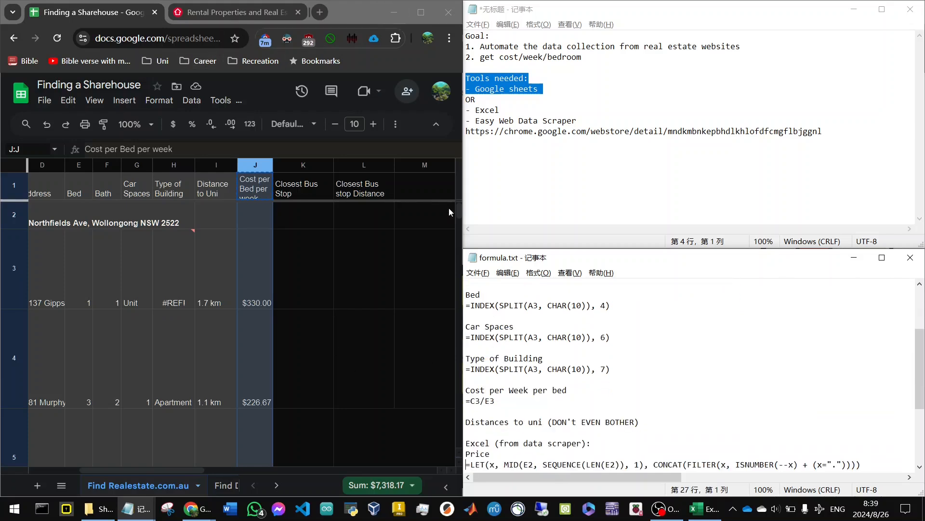
Look over the lower listing rows of the Find Realestate.com.au sheet for data that landed in the wrong columns.
{"action": "left_click", "coordinate": [462, 214]}
{"action": "left_click_drag", "start_coordinate": [459, 210], "coordinate": [458, 224]}
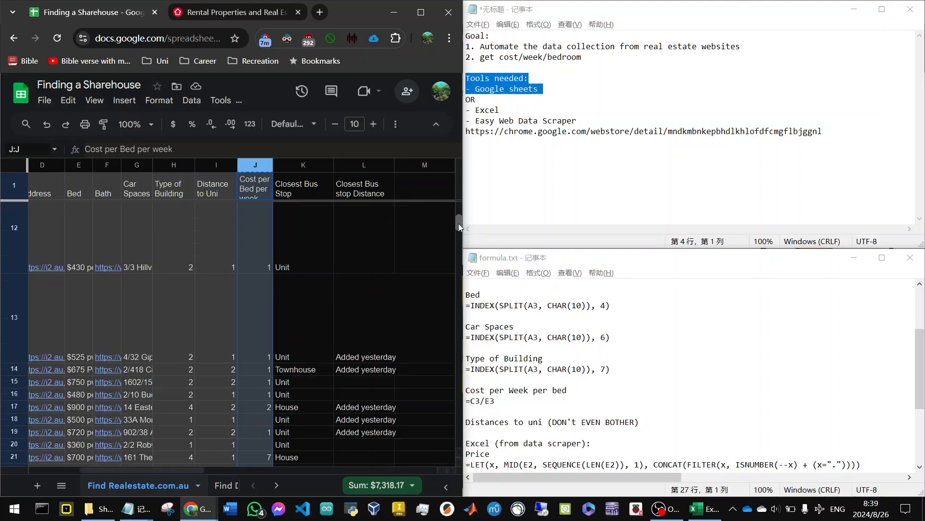
{"action": "scroll", "coordinate": [159, 467], "scroll_direction": "left", "scroll_amount": 5}
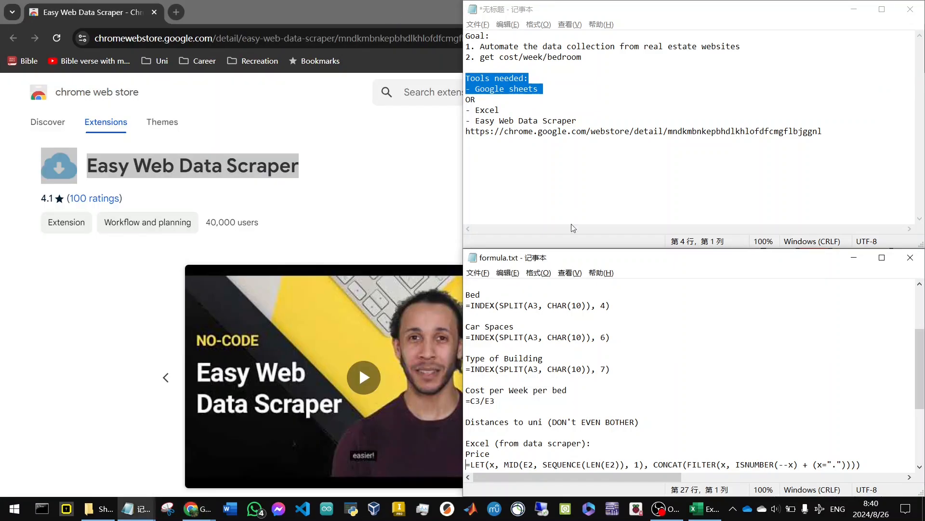
Highlight the Easy Web Data Scraper entry in the notes and switch to its Chrome Web Store page.
{"action": "left_click_drag", "start_coordinate": [475, 110], "coordinate": [594, 123]}
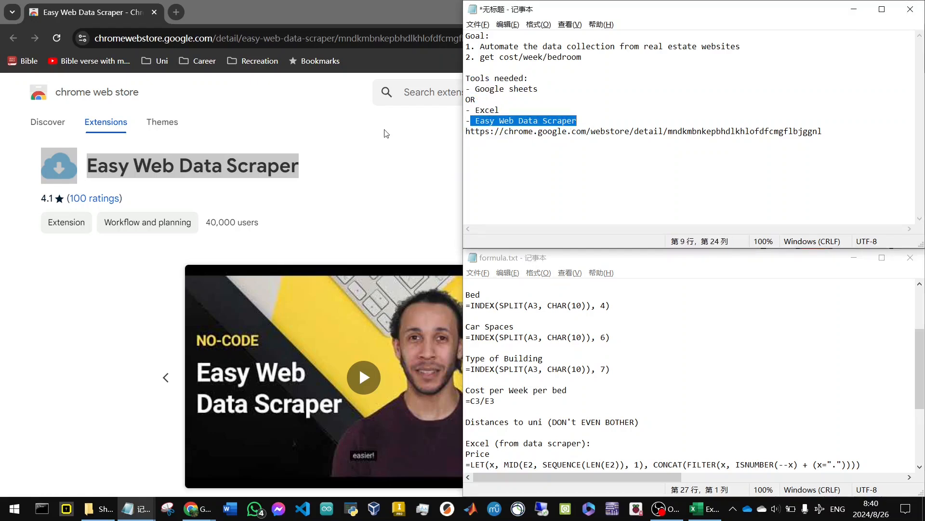
{"action": "left_click", "coordinate": [369, 143]}
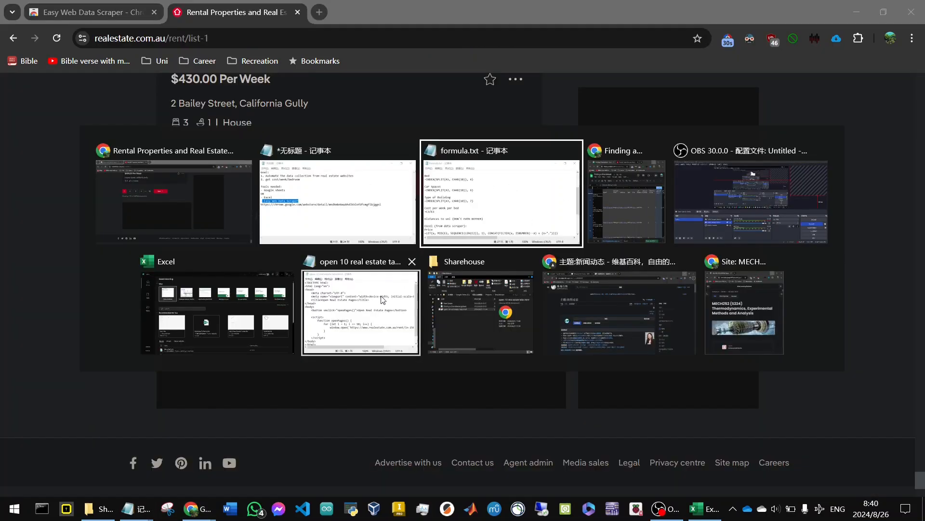
Bring up the open 10 real estate tabs.html script in Notepad and look through its code.
{"action": "left_click", "coordinate": [383, 300]}
{"action": "scroll", "coordinate": [517, 218], "scroll_direction": "down", "scroll_amount": 1}
{"action": "scroll", "coordinate": [517, 218], "scroll_direction": "up", "scroll_amount": 1}
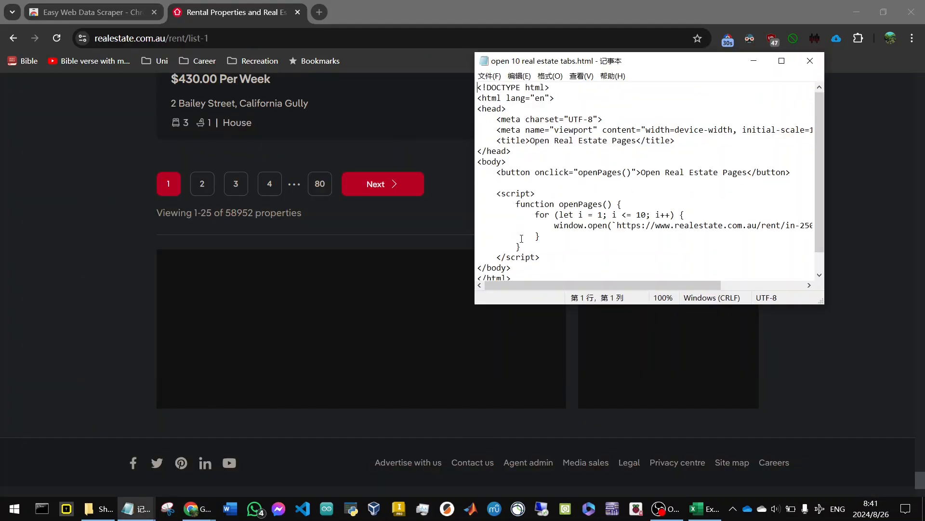
{"action": "mouse_move", "coordinate": [534, 291]}
{"action": "left_mouse_down"}
{"action": "mouse_move", "coordinate": [626, 277]}
{"action": "mouse_move", "coordinate": [601, 288]}
{"action": "mouse_move", "coordinate": [541, 287]}
{"action": "left_mouse_up"}
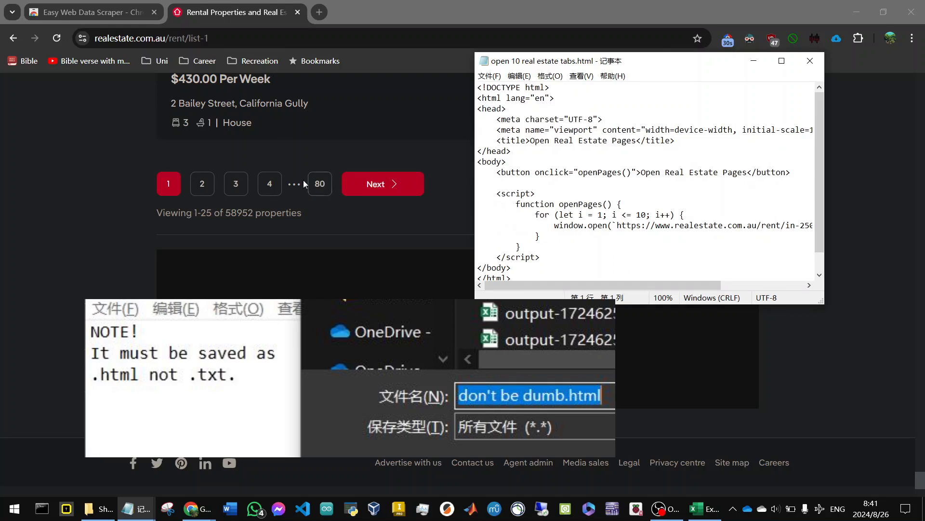
Try 20 and 80 as the upper limit of the script's page loop, and set it back to 10.
{"action": "left_click", "coordinate": [644, 216]}
{"action": "key", "text": "BackSpace"}
{"action": "key", "text": "BackSpace"}
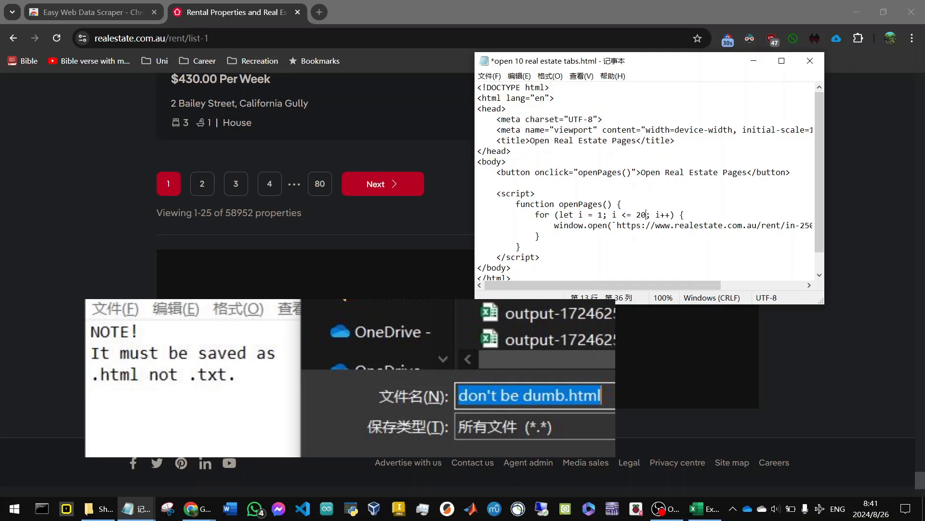
{"action": "key", "text": "BackSpace"}
{"action": "type", "text": "80"}
{"action": "key", "text": "BackSpace"}
{"action": "key", "text": "BackSpace"}
{"action": "type", "text": "10"}
Select all of the script's code, save the HTML file, and switch to the Sharehouse folder in File Explorer.
{"action": "key", "text": "ctrl+a"}
{"action": "key", "text": "ctrl+s"}
{"action": "key", "text": "alt+Tab"}
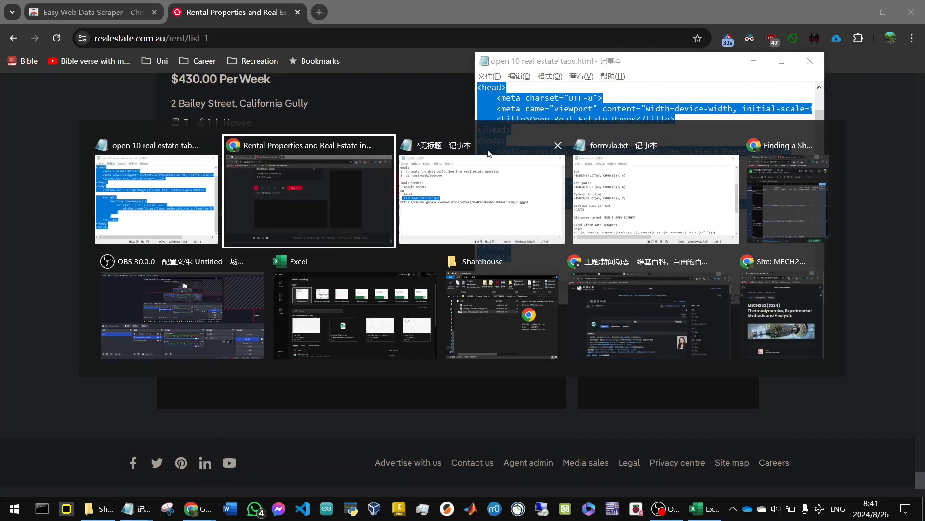
{"action": "left_click", "coordinate": [515, 326]}
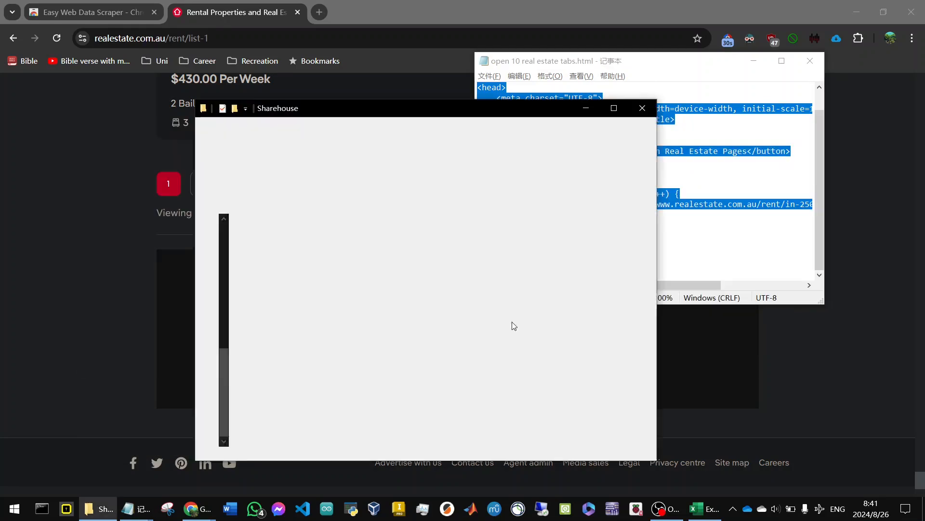
{"action": "left_click", "coordinate": [315, 312]}
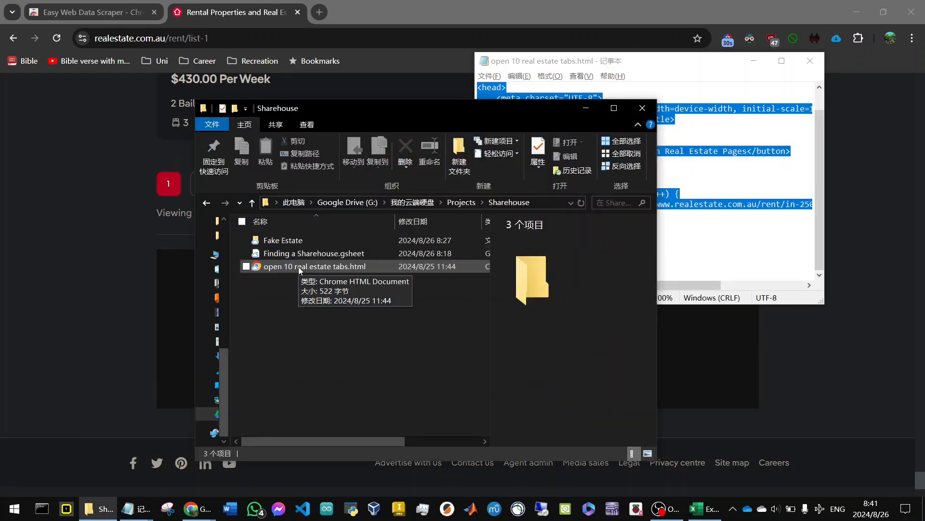
Open open 10 real estate tabs.html in the browser and run its Open Real Estate Pages function.
{"action": "left_click", "coordinate": [299, 268]}
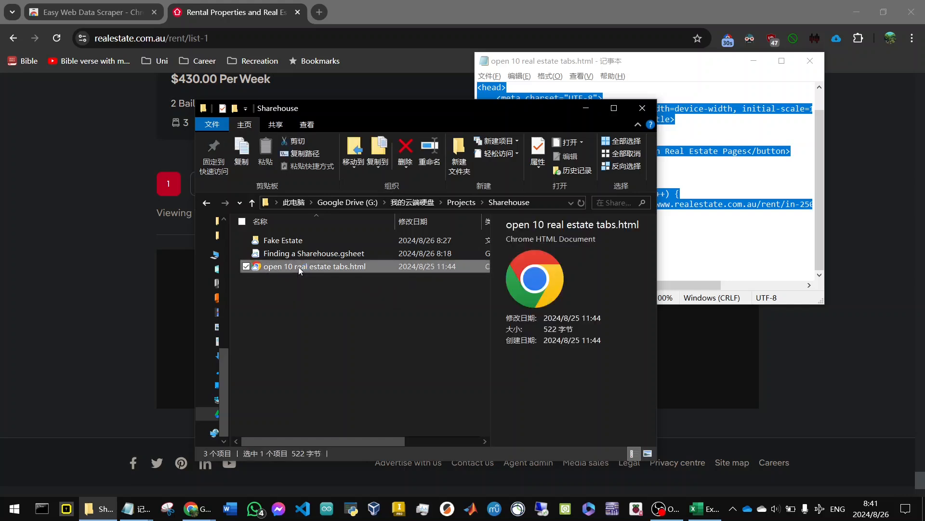
{"action": "double_click", "coordinate": [300, 268]}
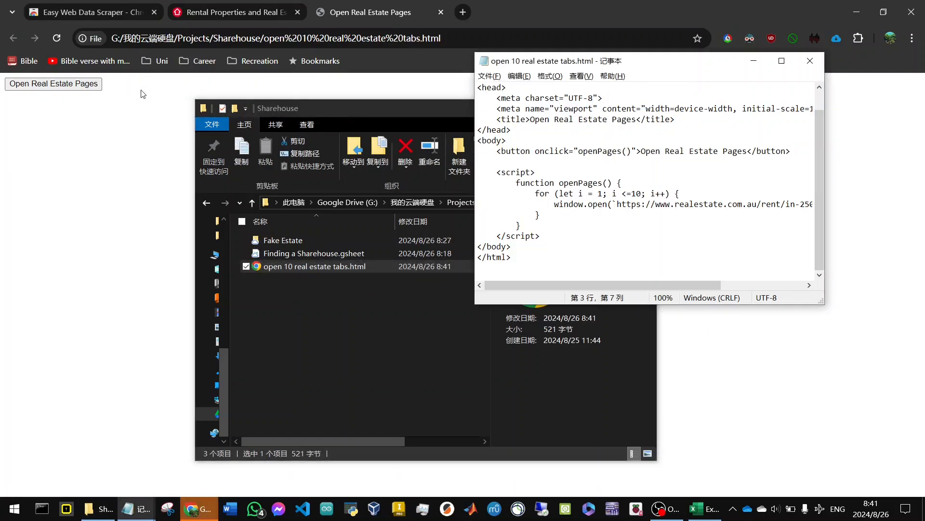
{"action": "left_click", "coordinate": [142, 108]}
{"action": "left_click", "coordinate": [90, 85]}
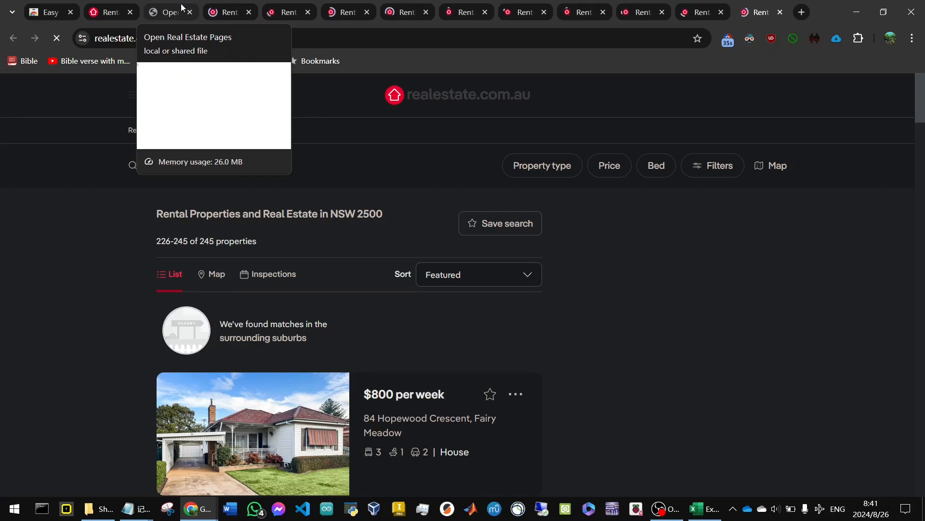
Look through the listings on the newly opened list-10 page and on result pages list-1 to list-5.
{"action": "scroll", "coordinate": [330, 157], "scroll_direction": "down", "scroll_amount": 20}
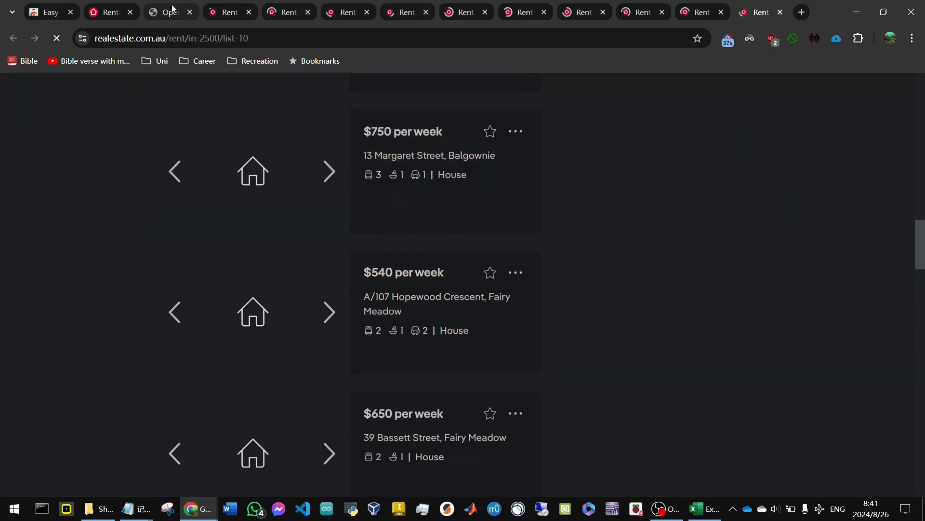
{"action": "left_click", "coordinate": [172, 8]}
{"action": "left_click", "coordinate": [222, 12]}
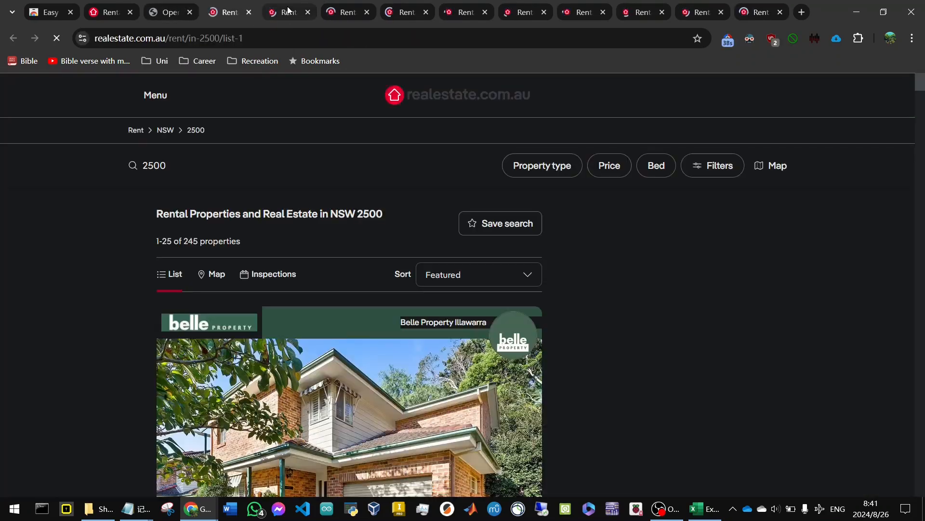
{"action": "left_click", "coordinate": [287, 10]}
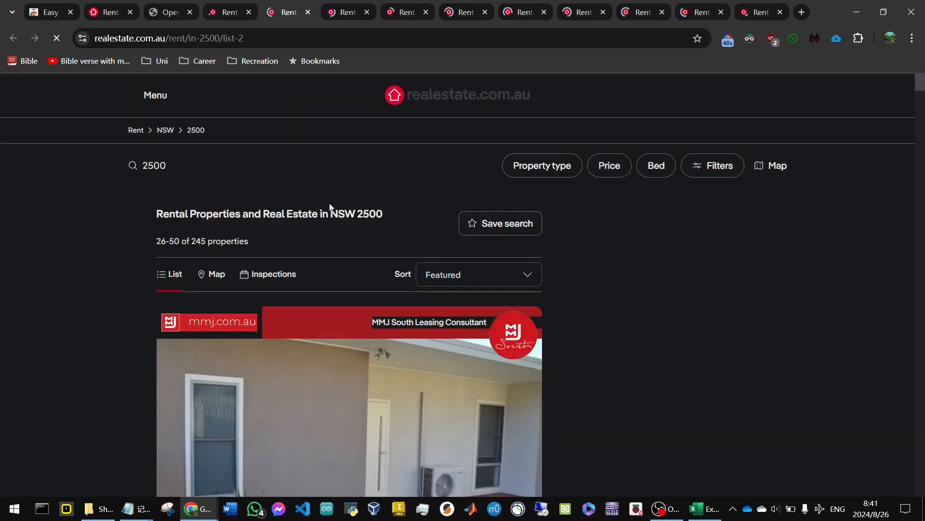
{"action": "scroll", "coordinate": [330, 207], "scroll_direction": "down", "scroll_amount": 5}
{"action": "left_click", "coordinate": [355, 14]}
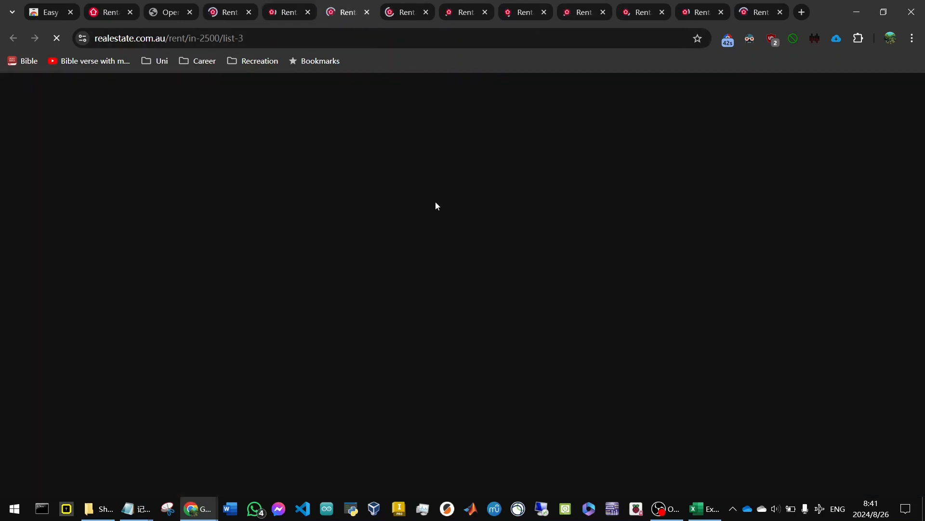
{"action": "scroll", "coordinate": [423, 180], "scroll_direction": "down", "scroll_amount": 12}
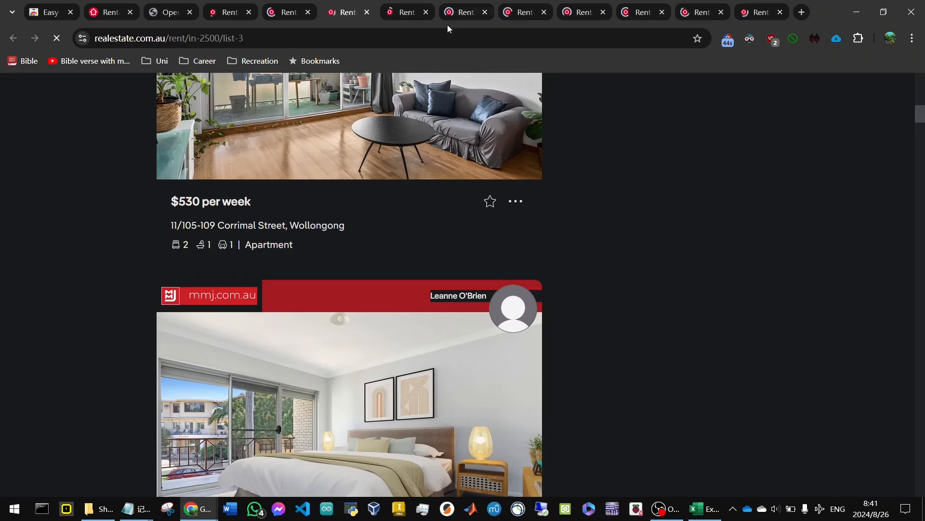
{"action": "left_click", "coordinate": [408, 11]}
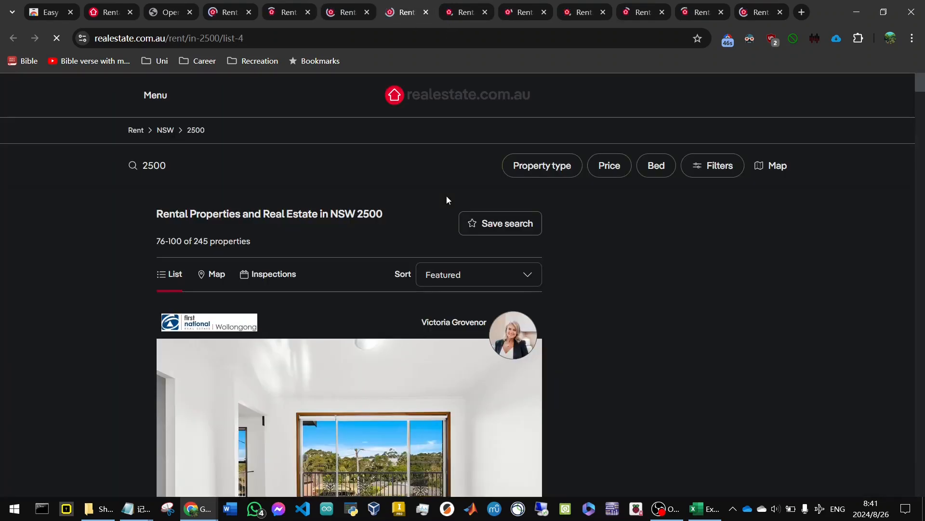
{"action": "scroll", "coordinate": [447, 196], "scroll_direction": "down", "scroll_amount": 5}
{"action": "left_click", "coordinate": [466, 12]}
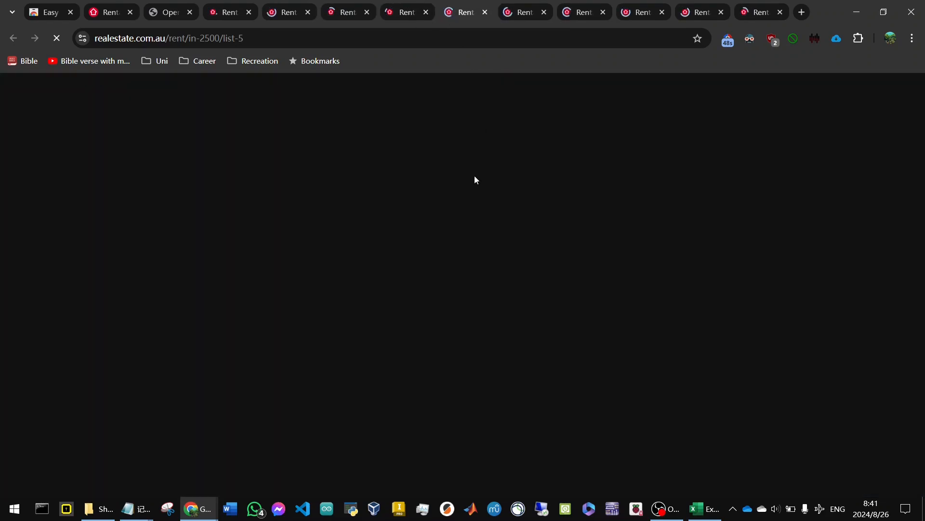
{"action": "scroll", "coordinate": [493, 149], "scroll_direction": "down", "scroll_amount": 8}
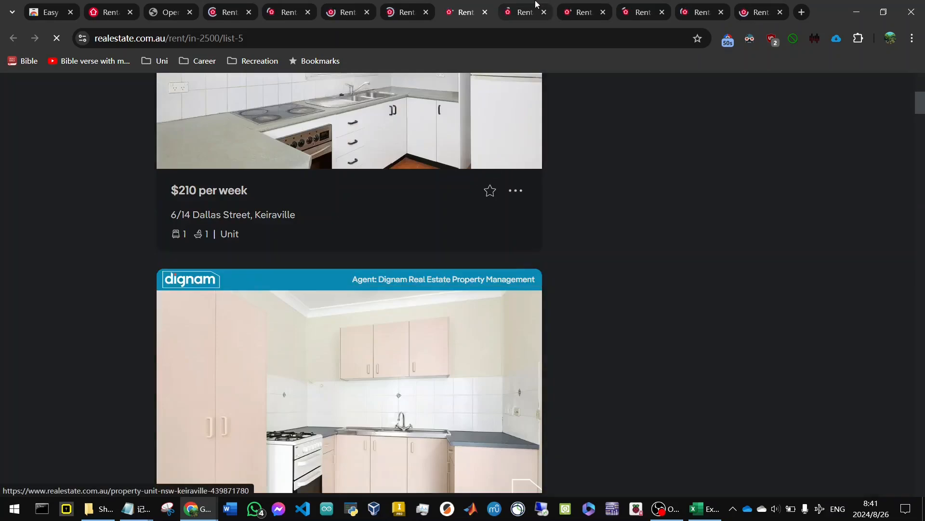
Look through the listings on result pages list-6 to list-9 and bring up list-10.
{"action": "left_click", "coordinate": [532, 7]}
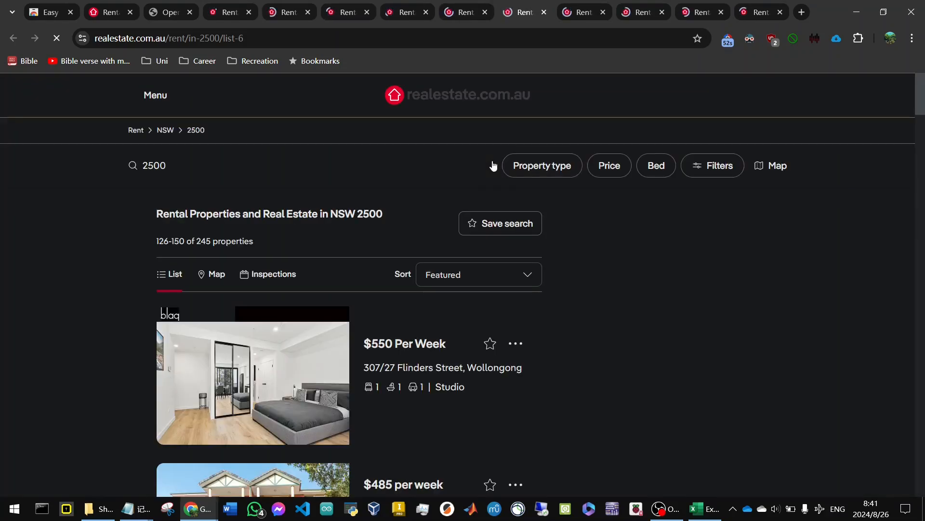
{"action": "scroll", "coordinate": [493, 166], "scroll_direction": "down", "scroll_amount": 5}
{"action": "left_click", "coordinate": [597, 7]}
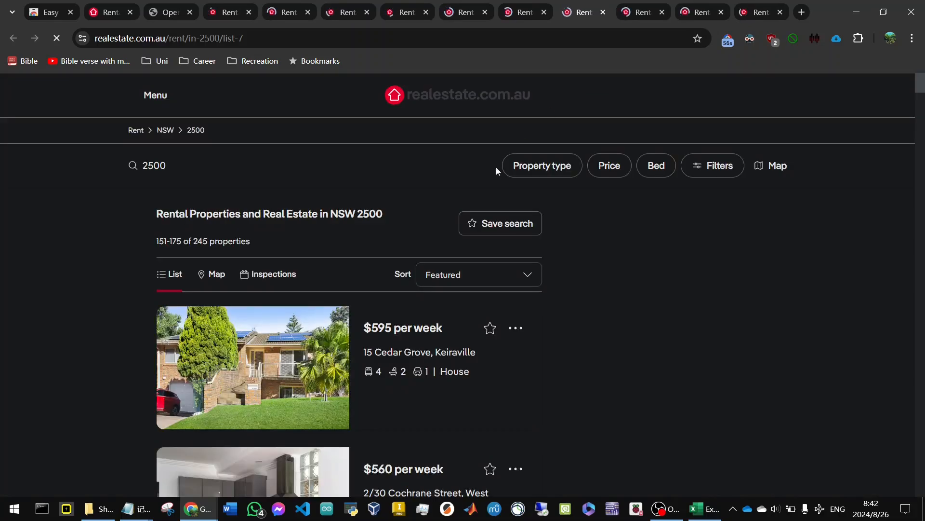
{"action": "scroll", "coordinate": [525, 134], "scroll_direction": "down", "scroll_amount": 5}
{"action": "left_click", "coordinate": [644, 14]}
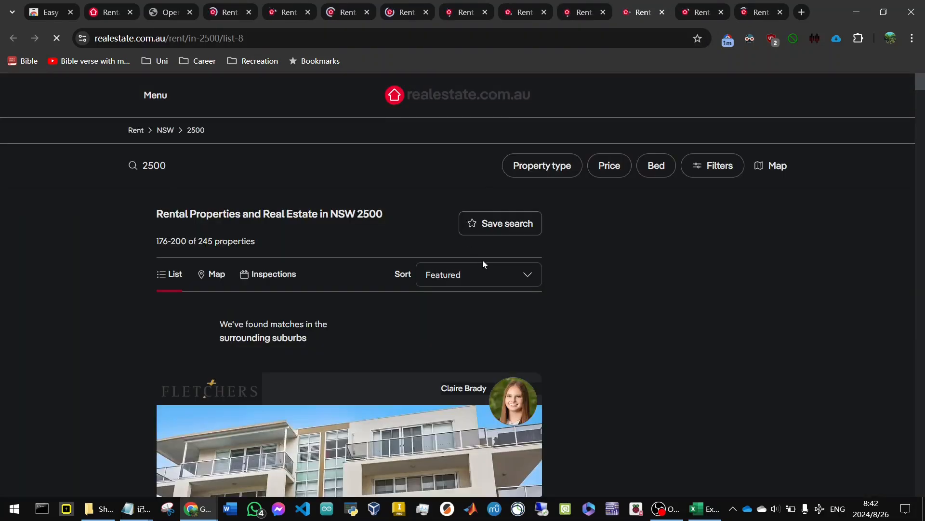
{"action": "scroll", "coordinate": [484, 261], "scroll_direction": "down", "scroll_amount": 5}
{"action": "scroll", "coordinate": [485, 261], "scroll_direction": "down", "scroll_amount": 5}
{"action": "left_click", "coordinate": [699, 12]}
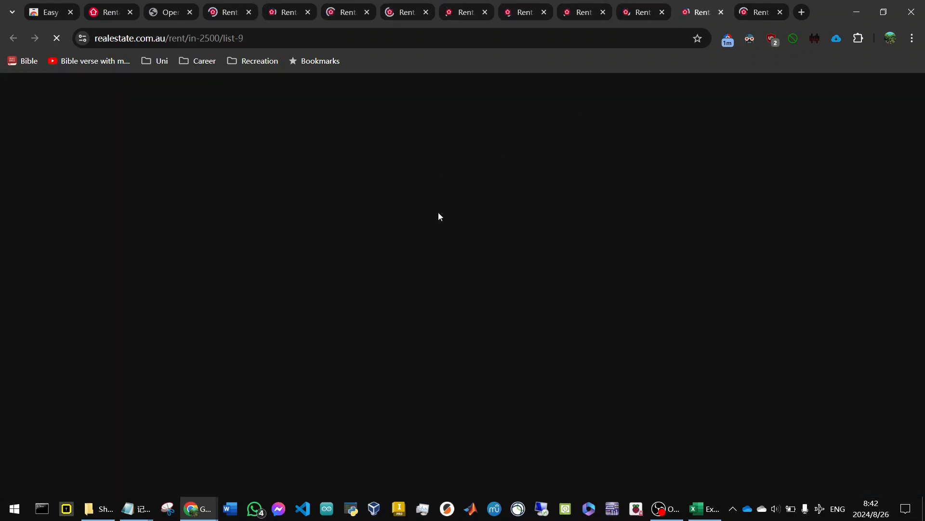
{"action": "scroll", "coordinate": [380, 268], "scroll_direction": "down", "scroll_amount": 5}
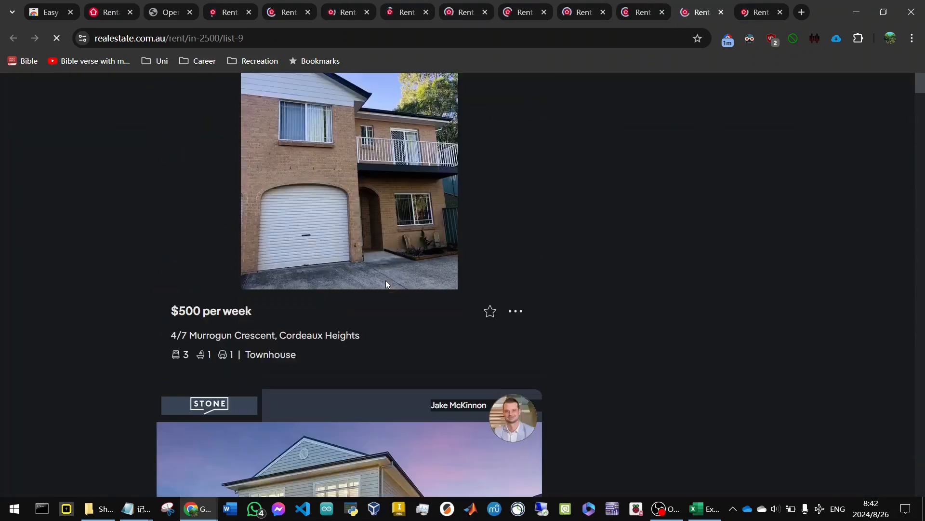
{"action": "scroll", "coordinate": [434, 262], "scroll_direction": "down", "scroll_amount": 5}
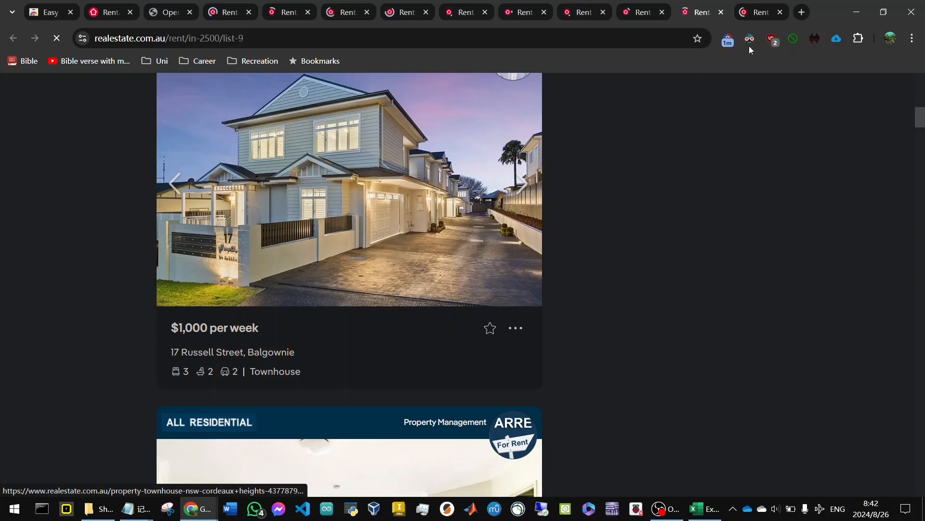
{"action": "left_click", "coordinate": [756, 12]}
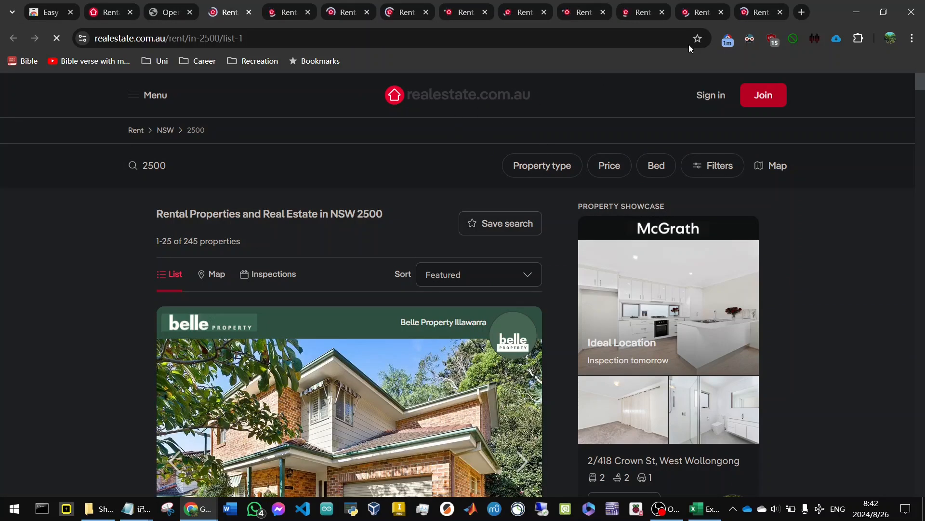
Scrape the list-1 page with Easy Web Data Scraper and export the data as an Excel file to the desktop's fake estate folder.
{"action": "left_click", "coordinate": [837, 41]}
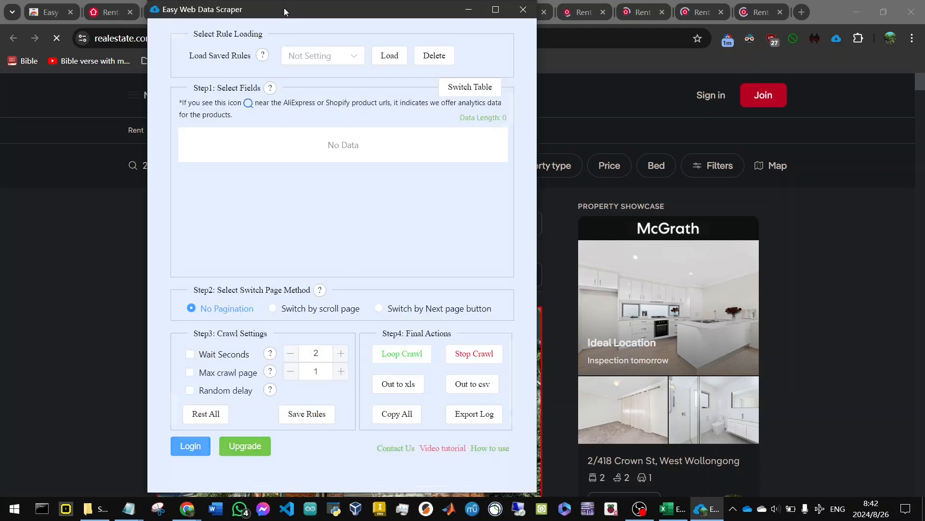
{"action": "left_click_drag", "start_coordinate": [362, 14], "coordinate": [650, 54]}
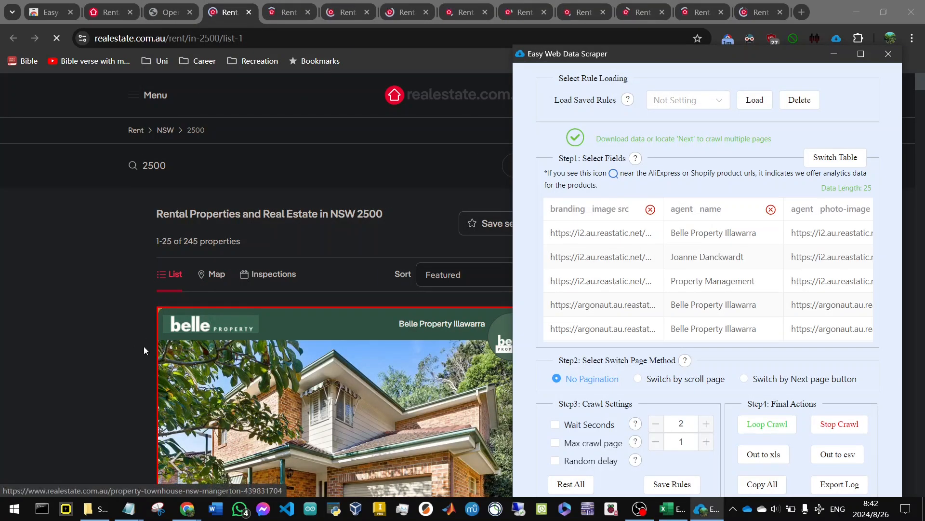
{"action": "scroll", "coordinate": [493, 407], "scroll_direction": "down", "scroll_amount": 4}
{"action": "left_click", "coordinate": [760, 455]}
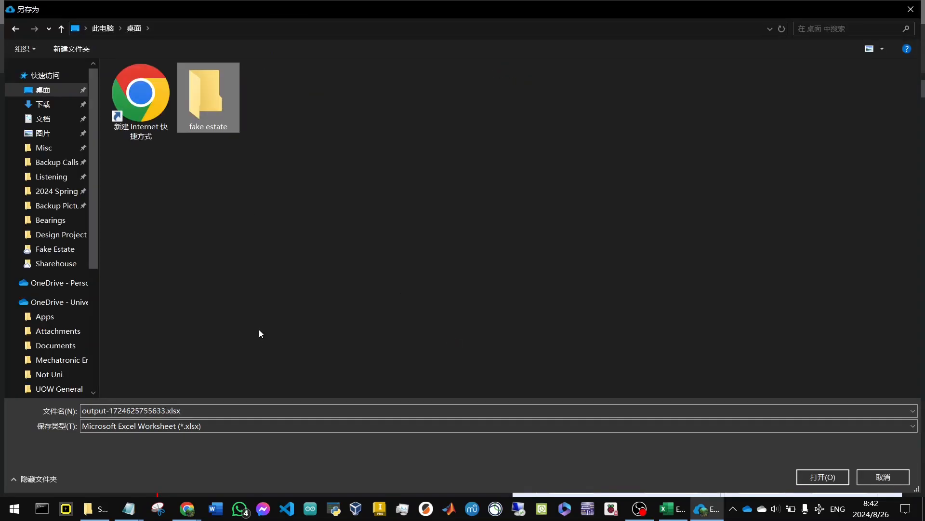
{"action": "key", "text": "Return"}
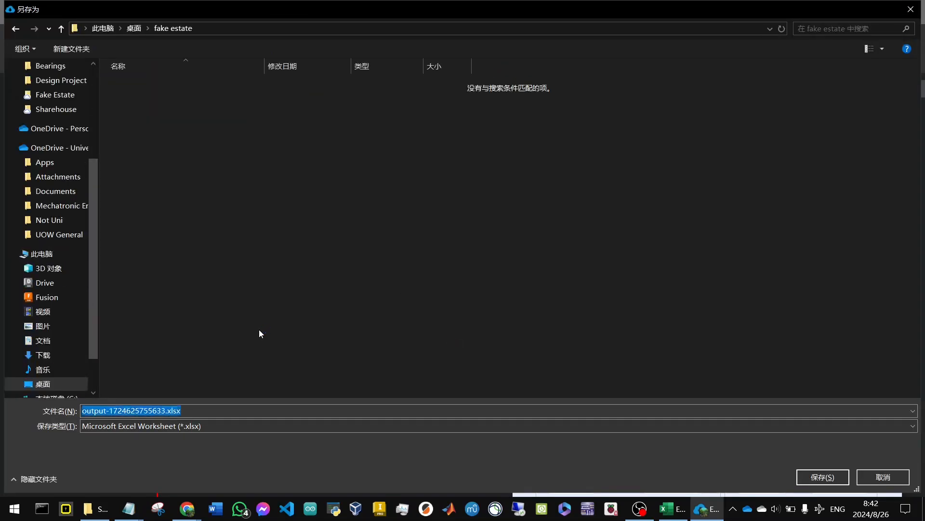
{"action": "key", "text": "Return"}
Scrape the list-2 page with Easy Web Data Scraper and place its window beside the listings.
{"action": "left_click", "coordinate": [288, 12]}
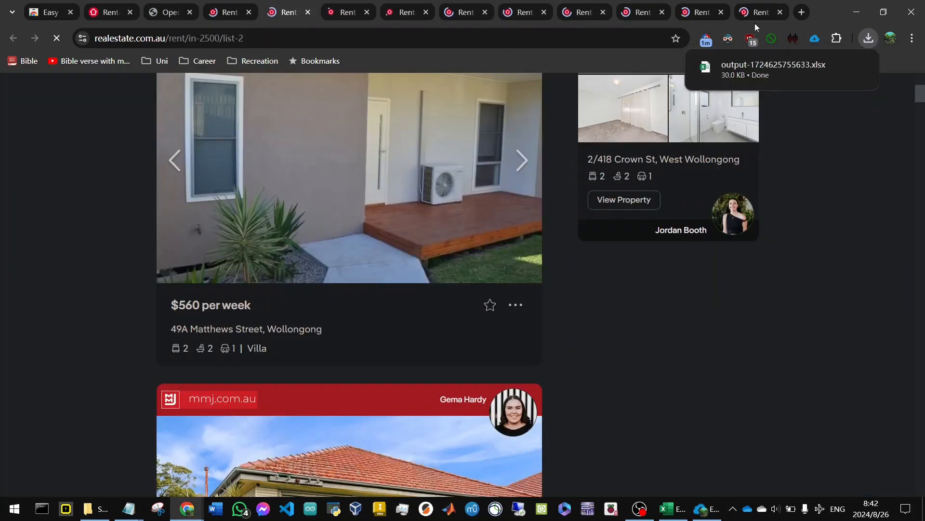
{"action": "left_click", "coordinate": [814, 39]}
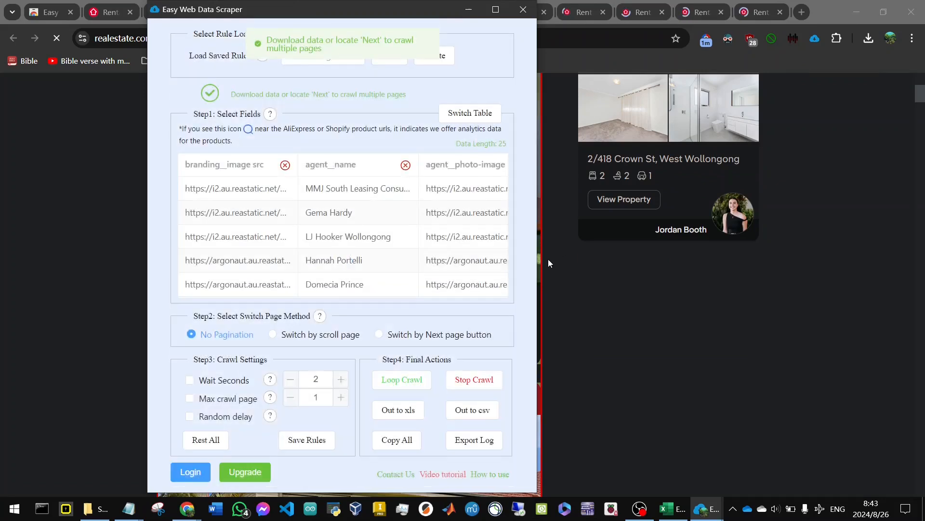
{"action": "left_click_drag", "start_coordinate": [401, 20], "coordinate": [683, 75]}
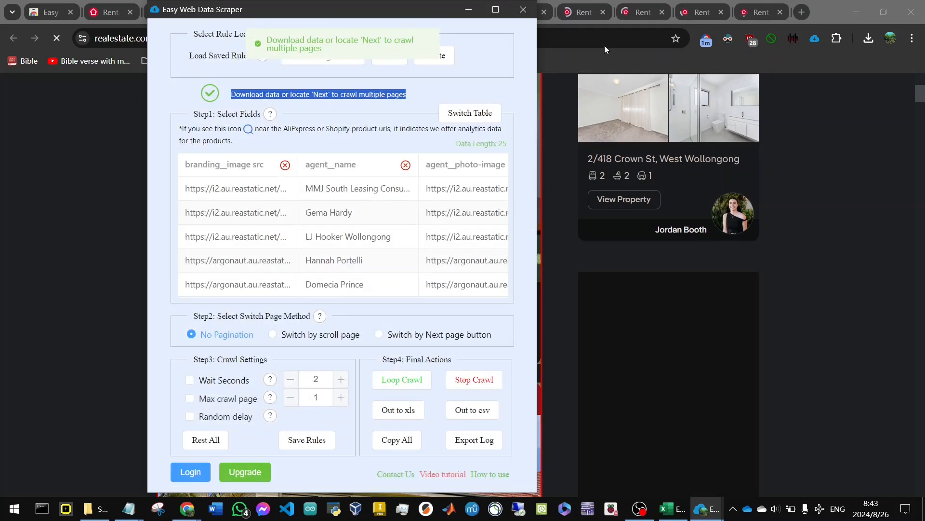
{"action": "left_click_drag", "start_coordinate": [330, 11], "coordinate": [739, 76]}
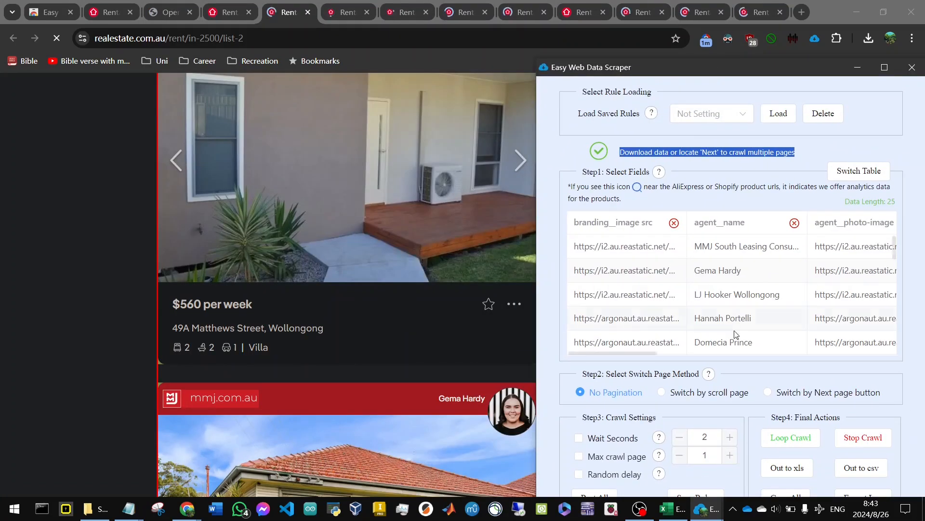
Review the highlighted list-2 listings and export their scraped data as an Excel file to the fake estate folder.
{"action": "scroll", "coordinate": [208, 181], "scroll_direction": "down", "scroll_amount": 2}
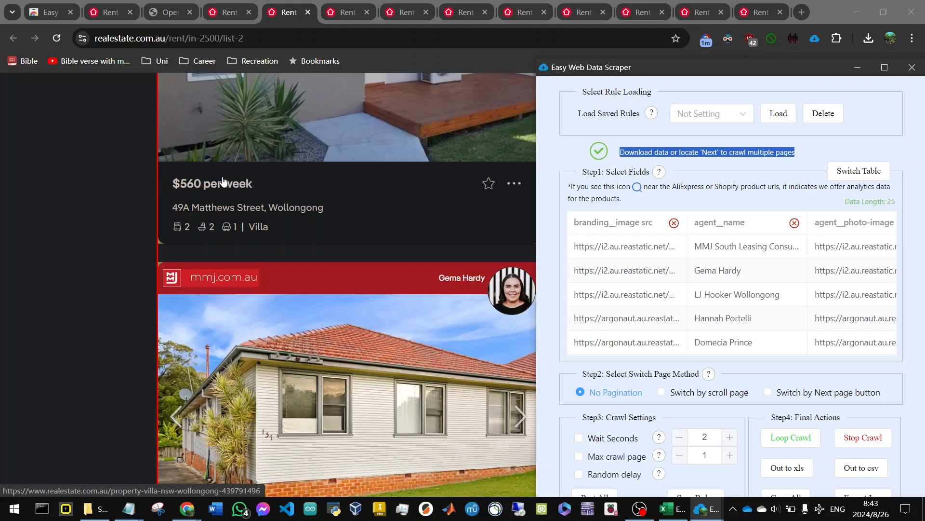
{"action": "scroll", "coordinate": [224, 182], "scroll_direction": "down", "scroll_amount": 8}
{"action": "scroll", "coordinate": [226, 205], "scroll_direction": "up", "scroll_amount": 7}
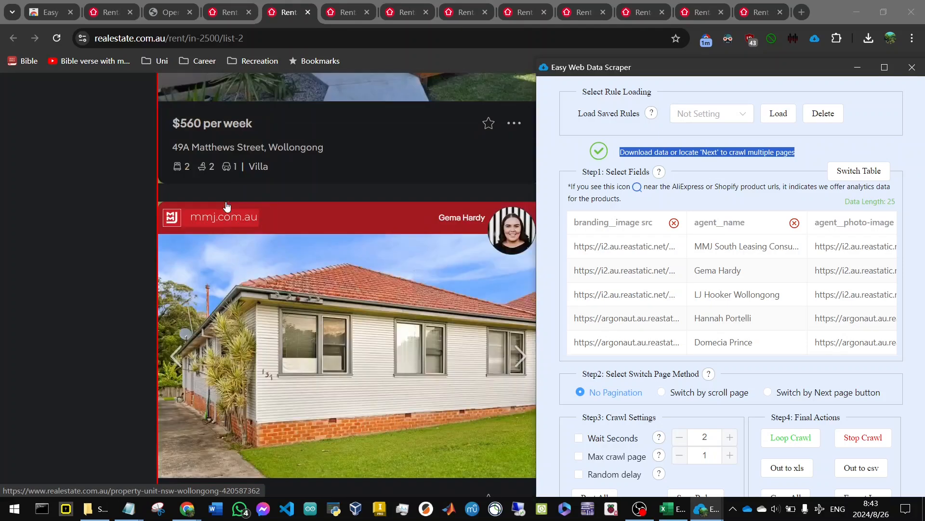
{"action": "scroll", "coordinate": [246, 140], "scroll_direction": "down", "scroll_amount": 5}
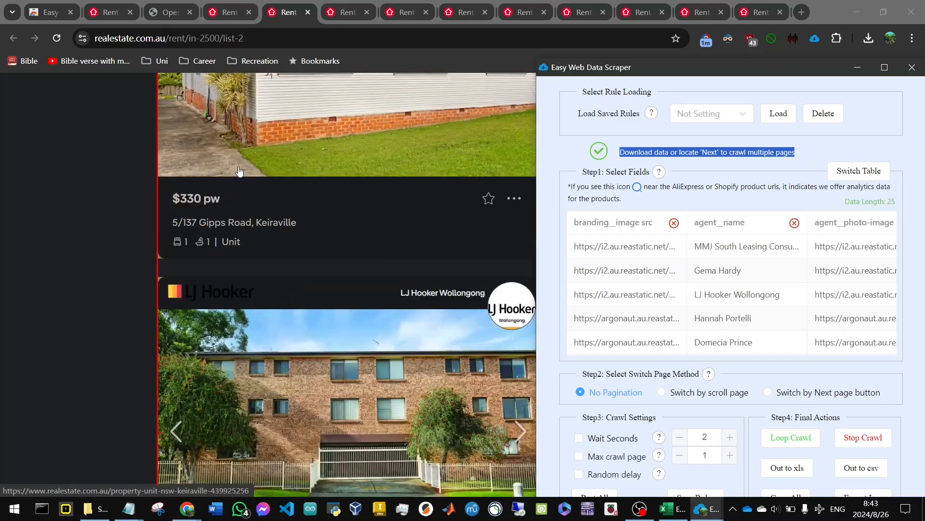
{"action": "scroll", "coordinate": [325, 220], "scroll_direction": "up", "scroll_amount": 5}
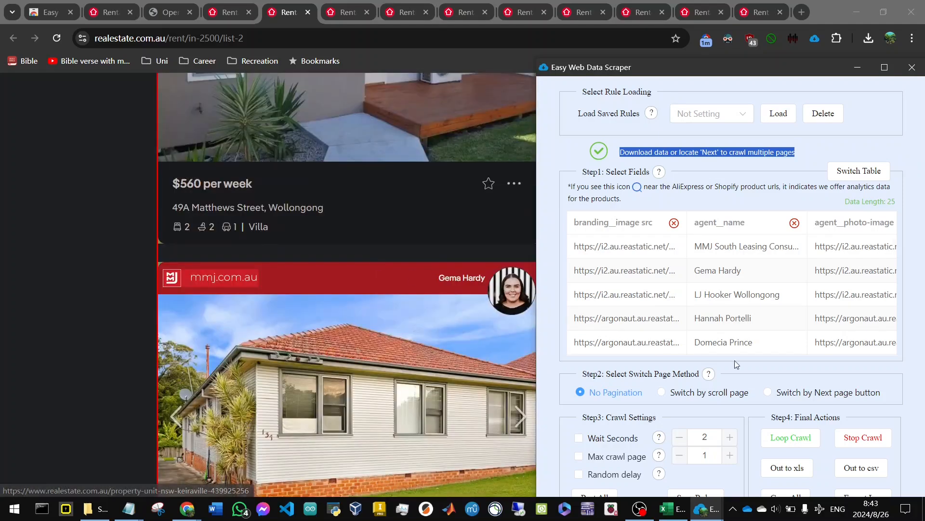
{"action": "left_click_drag", "start_coordinate": [688, 73], "coordinate": [631, 27]}
{"action": "left_click", "coordinate": [745, 424]}
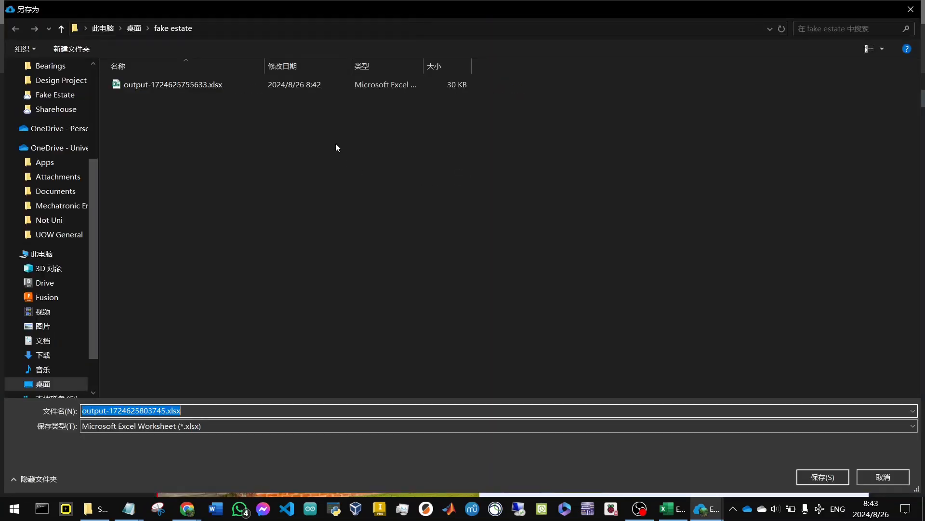
{"action": "key", "text": "Return"}
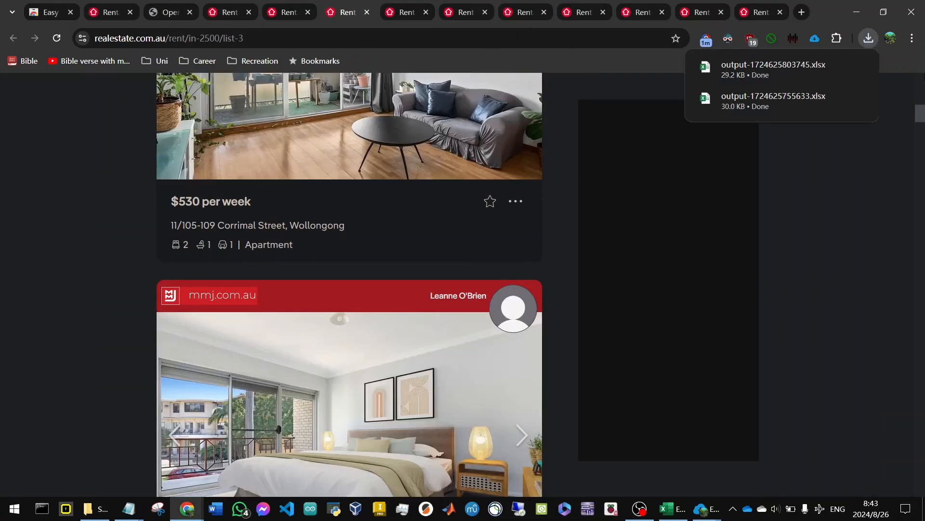
Scrape the list-3 and list-4 pages and export each one's data as an Excel file to the fake estate folder.
{"action": "left_click", "coordinate": [811, 39]}
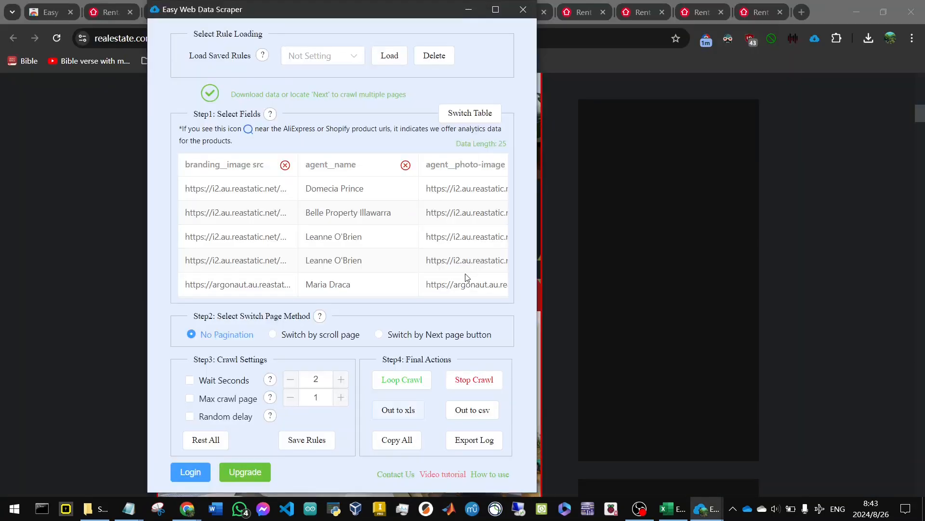
{"action": "left_click", "coordinate": [415, 15]}
{"action": "left_click", "coordinate": [815, 39]}
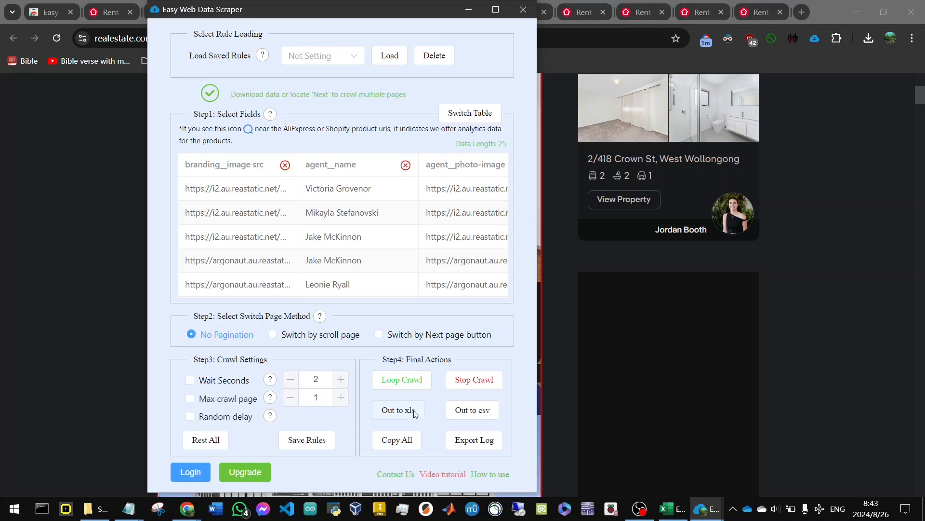
{"action": "key", "text": "Return"}
{"action": "left_click", "coordinate": [469, 10]}
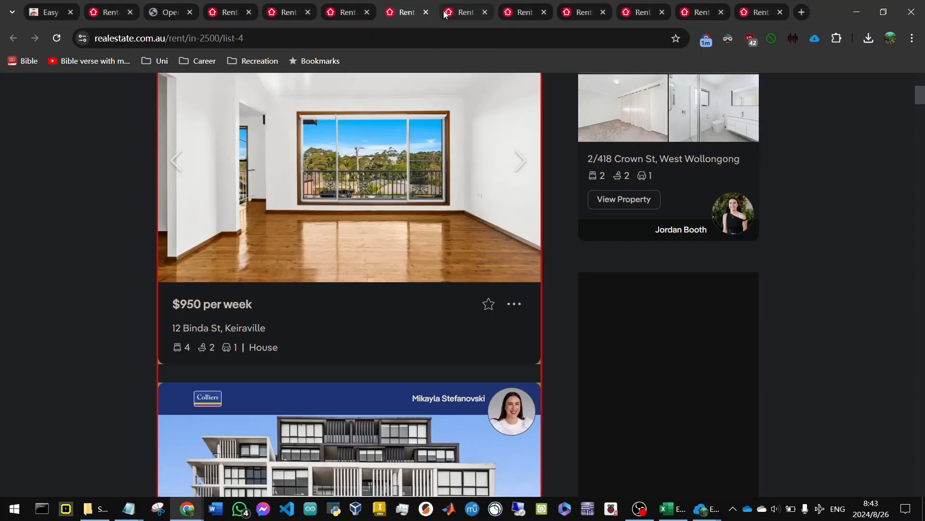
Scrape the list-5 page with Easy Web Data Scraper and export its data as an Excel file to the fake estate folder.
{"action": "left_click", "coordinate": [462, 13]}
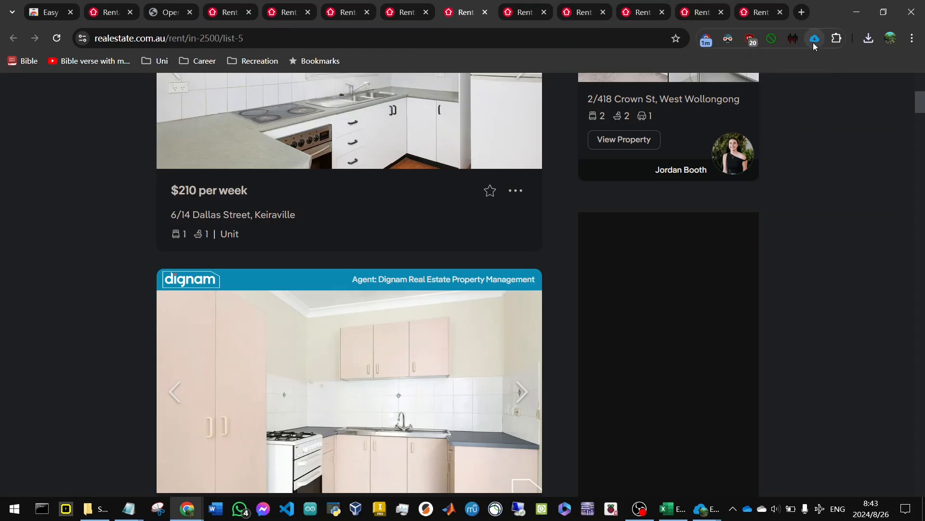
{"action": "left_click", "coordinate": [813, 41]}
{"action": "left_click_drag", "start_coordinate": [286, 17], "coordinate": [580, 52]}
{"action": "scroll", "coordinate": [226, 241], "scroll_direction": "up", "scroll_amount": 5}
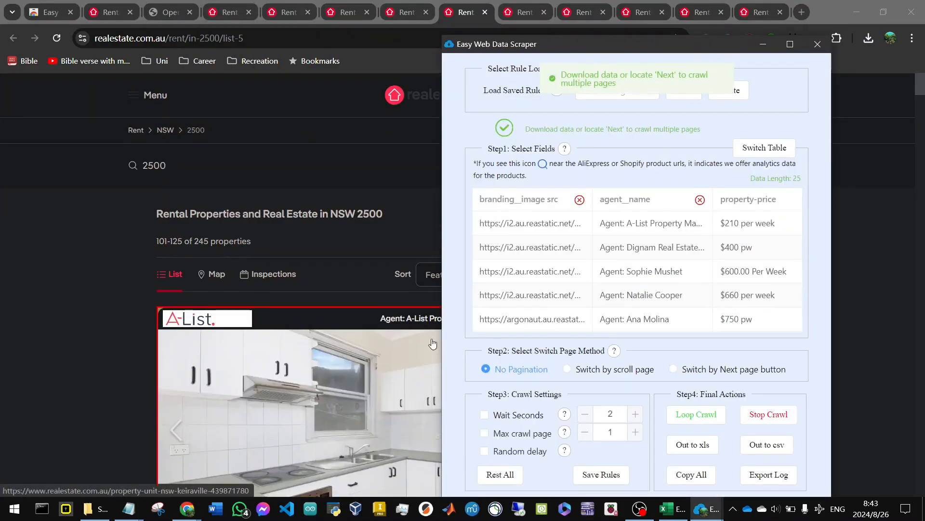
{"action": "left_click", "coordinate": [696, 446]}
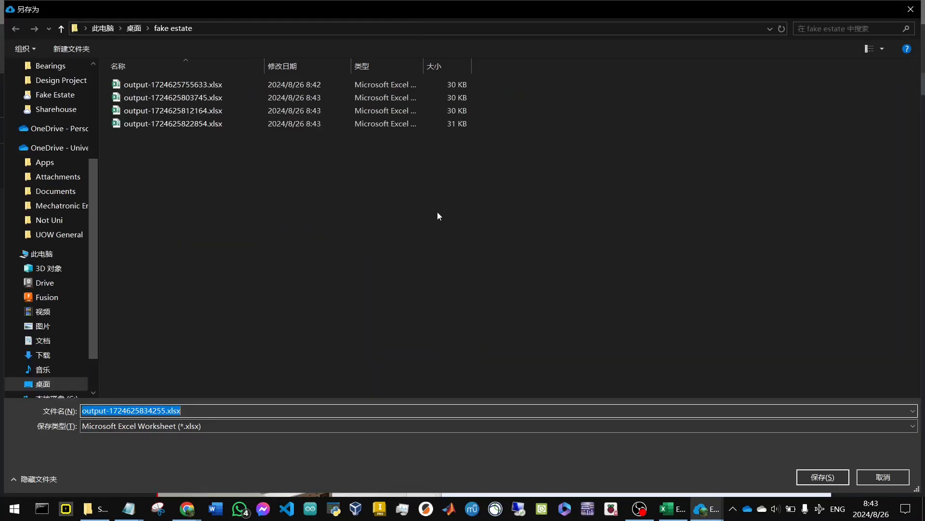
{"action": "key", "text": "Return"}
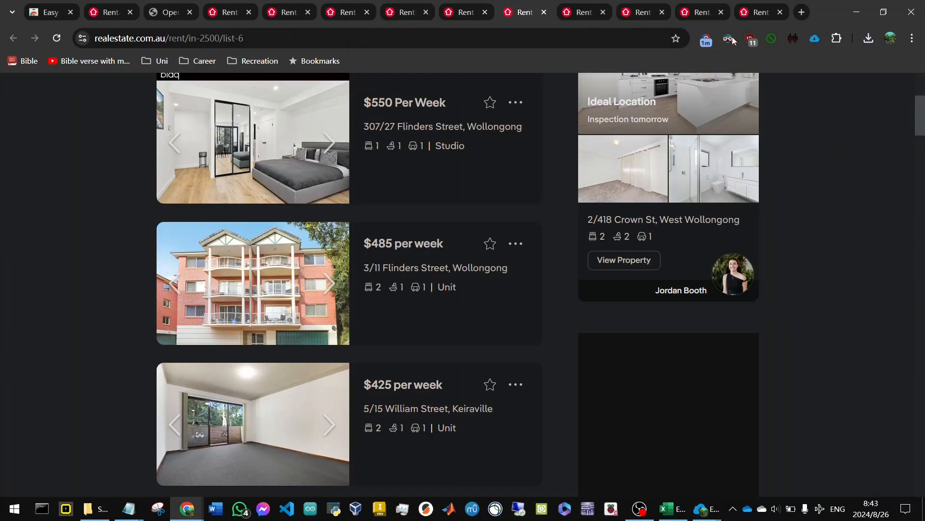
Scrape the list-6 page and export its data as an Excel file to the fake estate folder.
{"action": "scroll", "coordinate": [459, 261], "scroll_direction": "up", "scroll_amount": 5}
{"action": "left_click", "coordinate": [817, 39]}
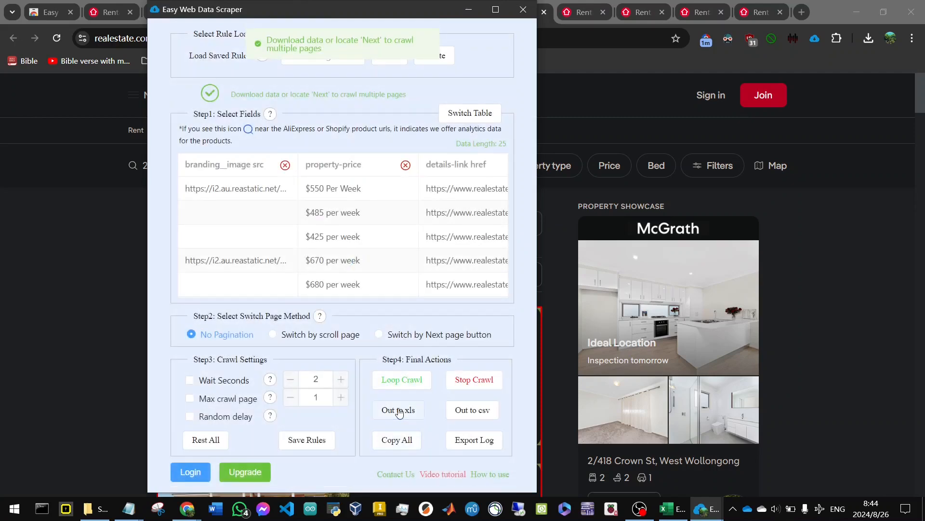
{"action": "key", "text": "Return"}
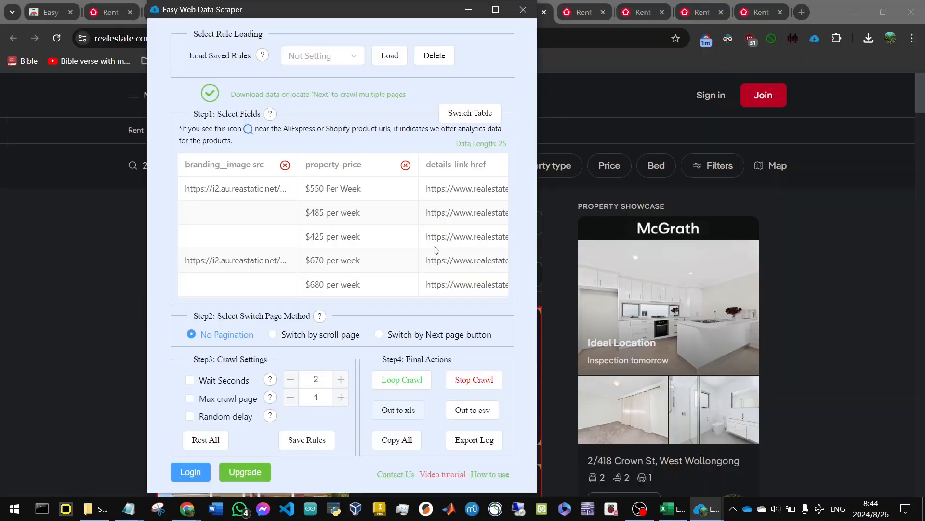
Scrape the list-7 and list-8 pages and export each one's data as an Excel file to the fake estate folder.
{"action": "left_click", "coordinate": [580, 15]}
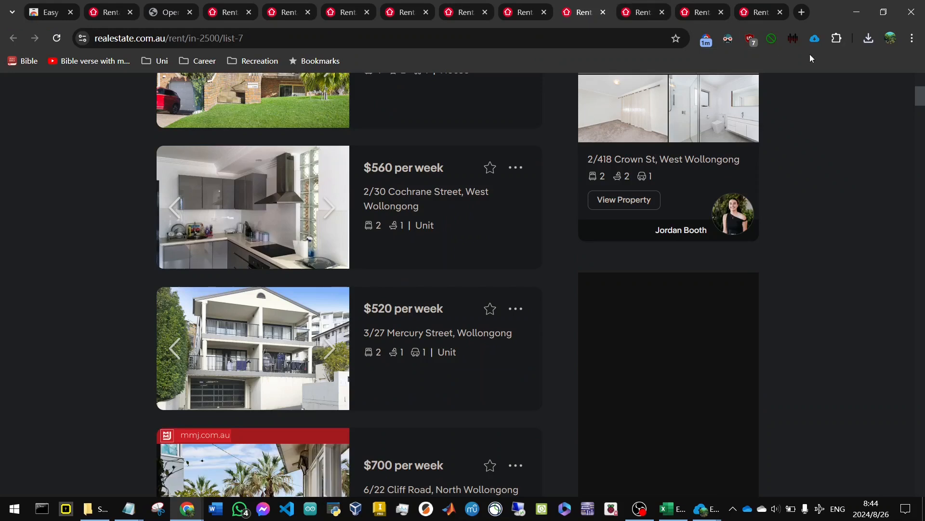
{"action": "left_click", "coordinate": [817, 39]}
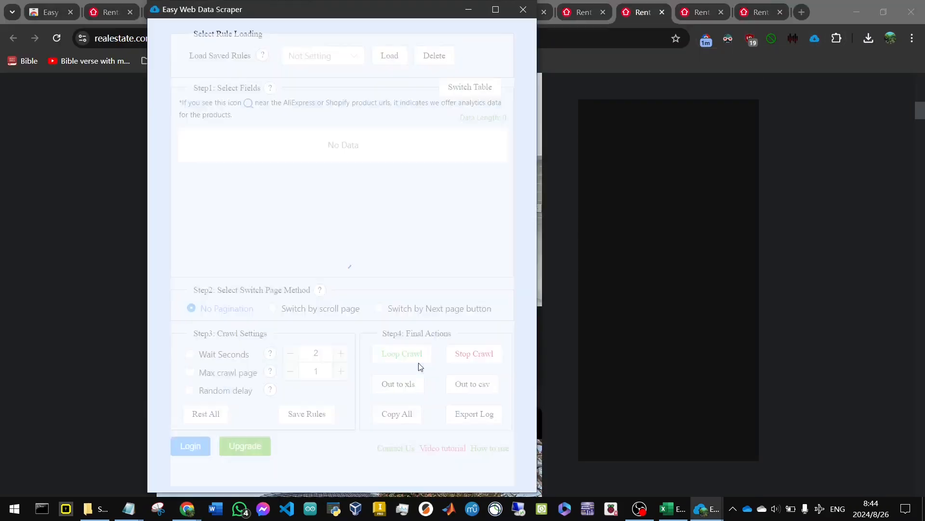
{"action": "left_click", "coordinate": [399, 408]}
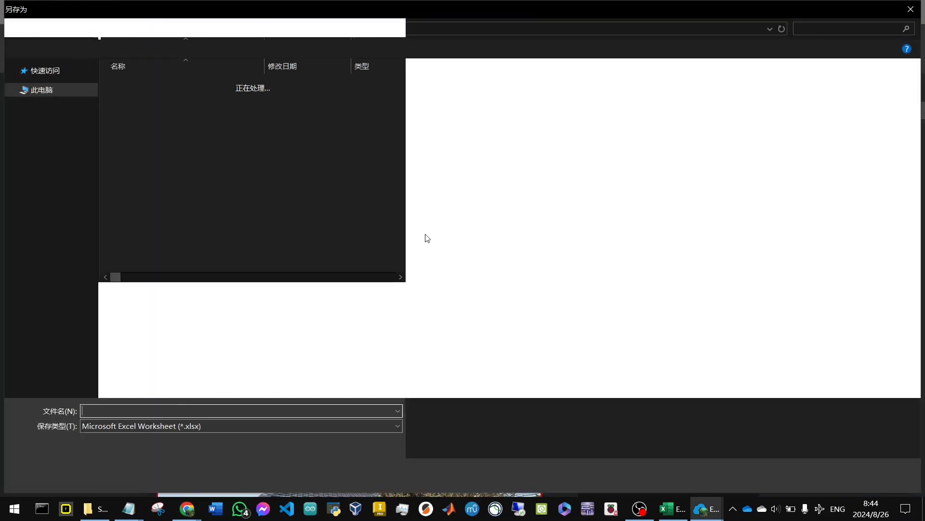
{"action": "key", "text": "Return"}
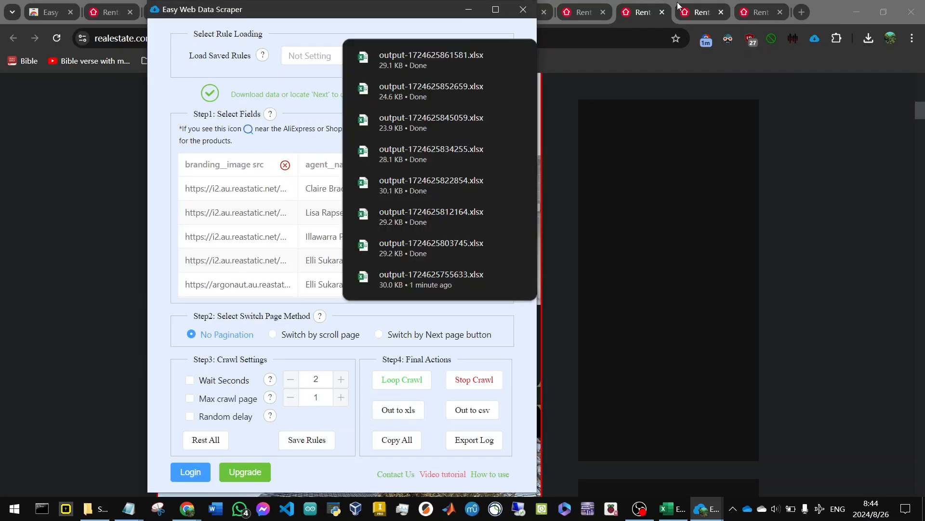
Scrape the list-9 page and export its data as an Excel file to the fake estate folder.
{"action": "left_click", "coordinate": [679, 2]}
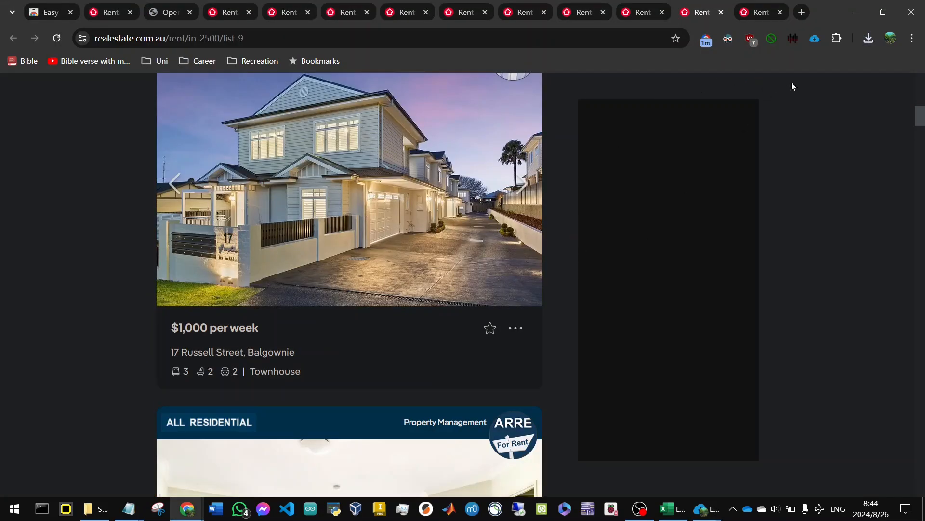
{"action": "left_click", "coordinate": [815, 38]}
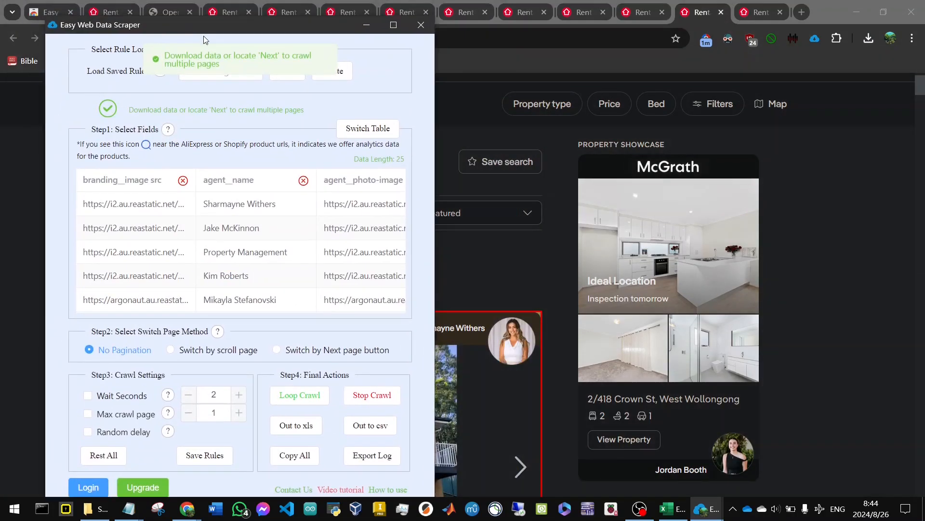
{"action": "left_click_drag", "start_coordinate": [203, 36], "coordinate": [208, 39]}
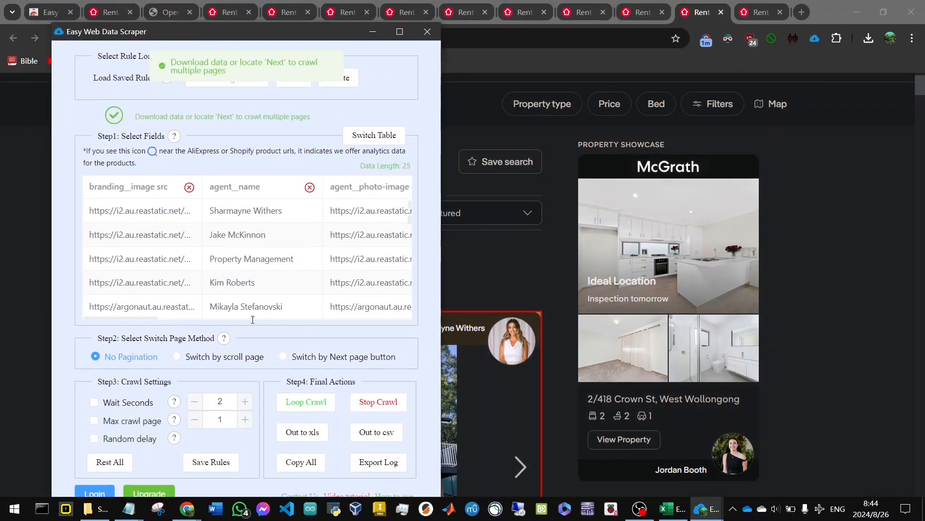
{"action": "left_click", "coordinate": [310, 434]}
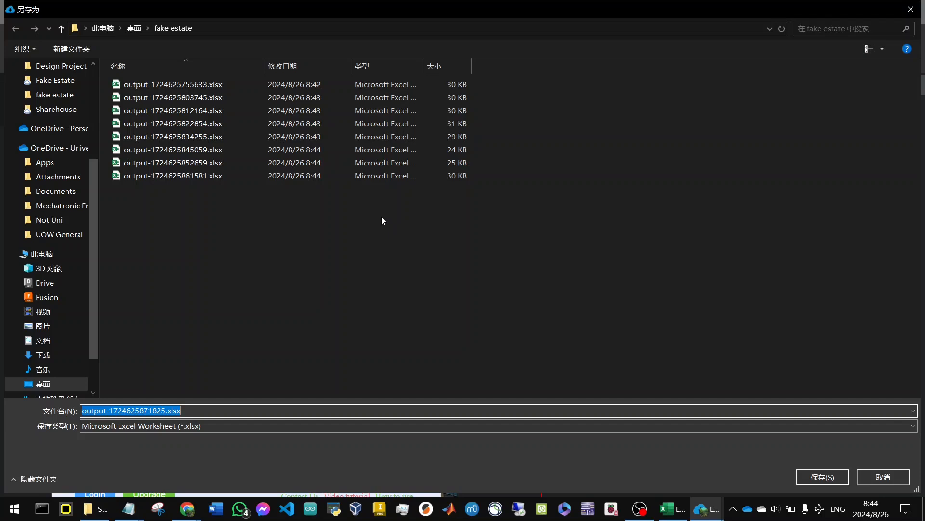
{"action": "key", "text": "Return"}
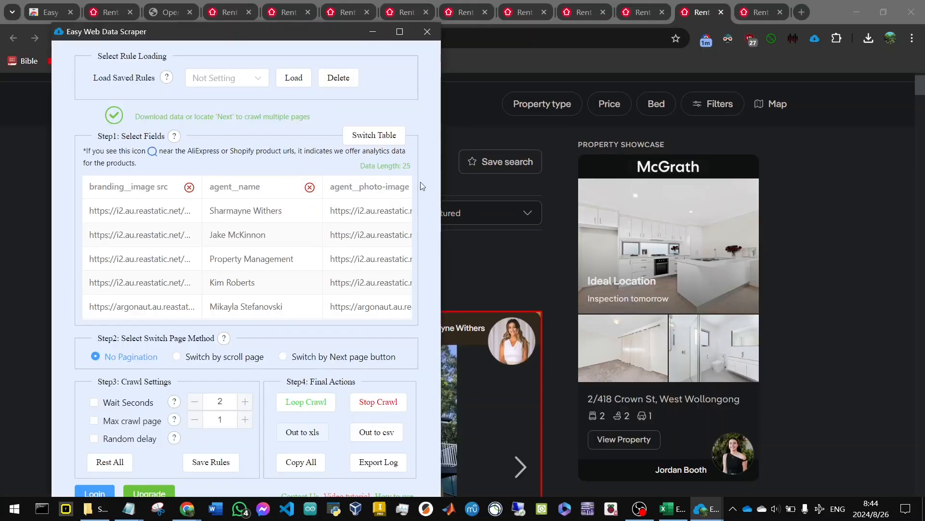
Scrape the list-10 page and export its data as an Excel file to the fake estate folder.
{"action": "left_click", "coordinate": [750, 12]}
{"action": "scroll", "coordinate": [571, 279], "scroll_direction": "down", "scroll_amount": 6}
{"action": "scroll", "coordinate": [571, 279], "scroll_direction": "up", "scroll_amount": 7}
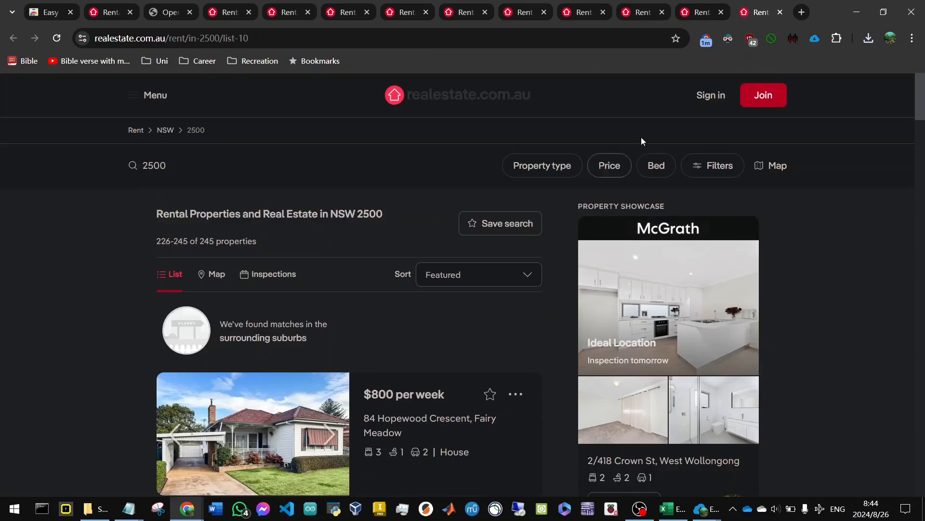
{"action": "left_click", "coordinate": [814, 38]}
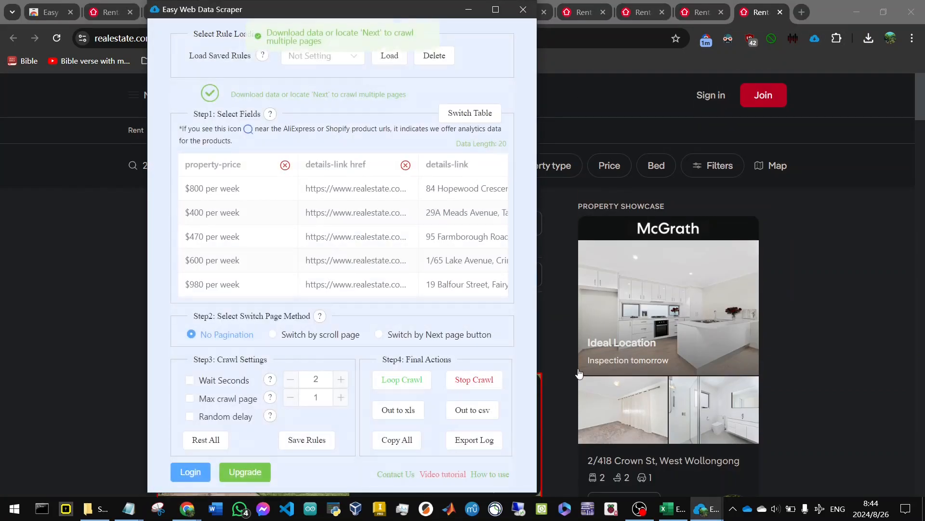
{"action": "scroll", "coordinate": [579, 372], "scroll_direction": "down", "scroll_amount": 5}
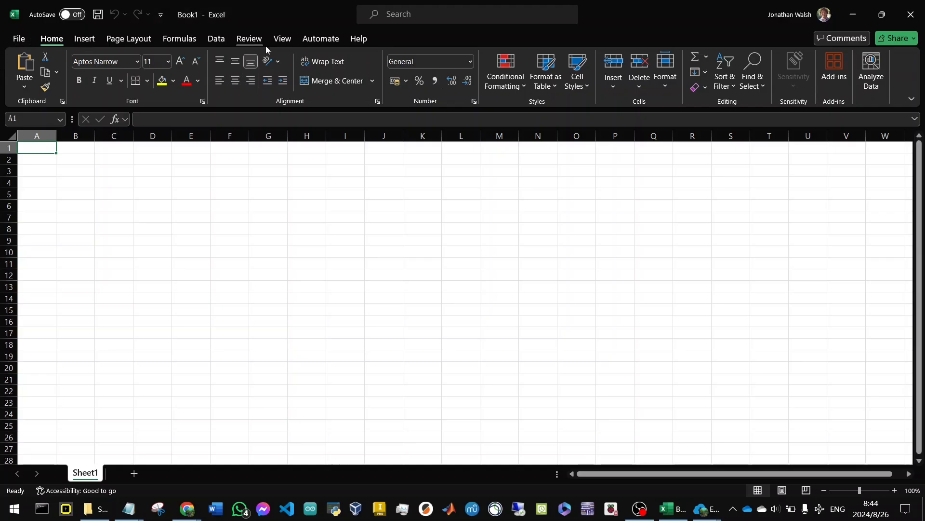
Switch to the blank Excel workbook and get data from the desktop's fake estate folder.
{"action": "left_click", "coordinate": [216, 39]}
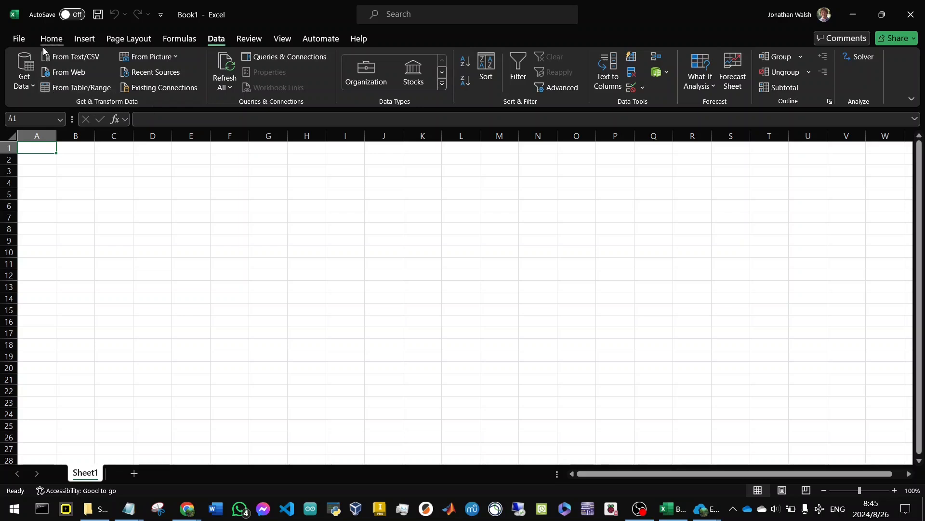
{"action": "left_click", "coordinate": [27, 65]}
{"action": "mouse_move", "coordinate": [86, 101]}
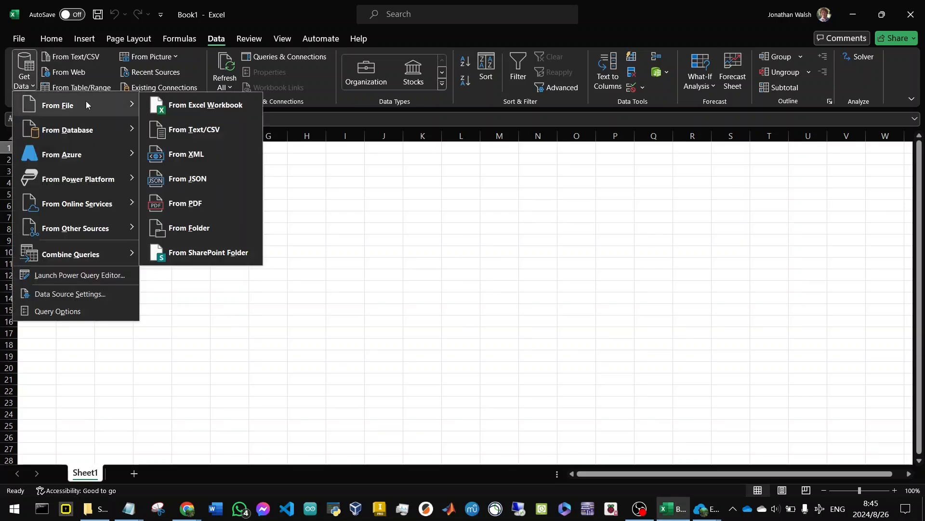
{"action": "left_click", "coordinate": [204, 232]}
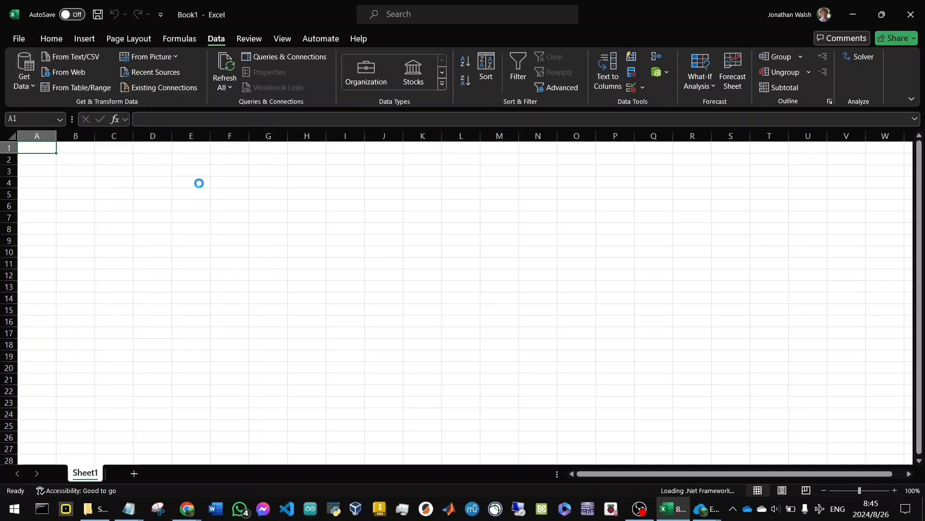
{"action": "double_click", "coordinate": [139, 122]}
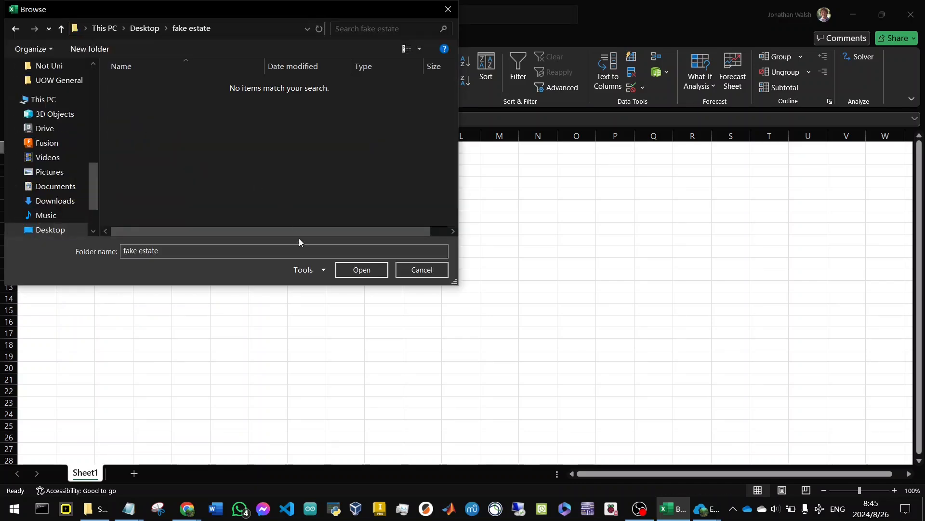
{"action": "left_click", "coordinate": [362, 270]}
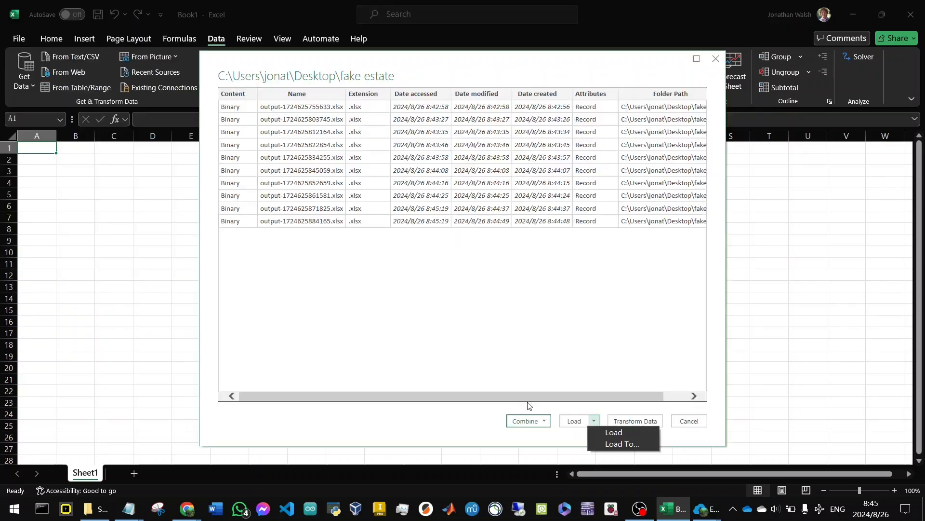
Combine and load the folder's files, choosing the data sheet as the object to extract and previewing its columns.
{"action": "left_click", "coordinate": [529, 420]}
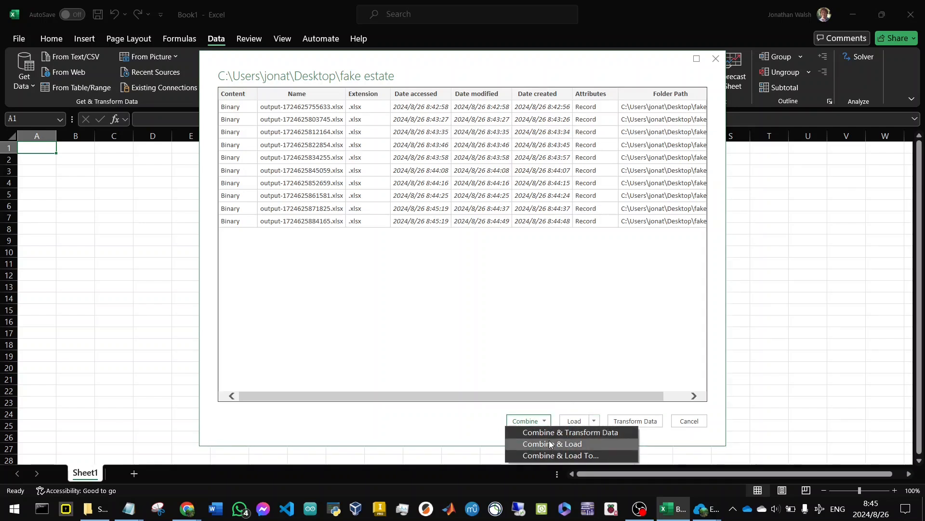
{"action": "left_click", "coordinate": [550, 442]}
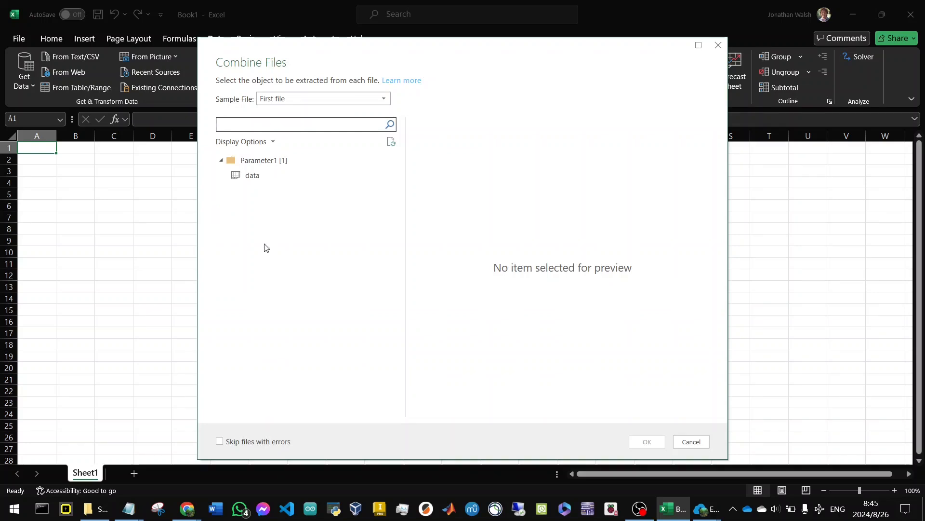
{"action": "left_click", "coordinate": [242, 177]}
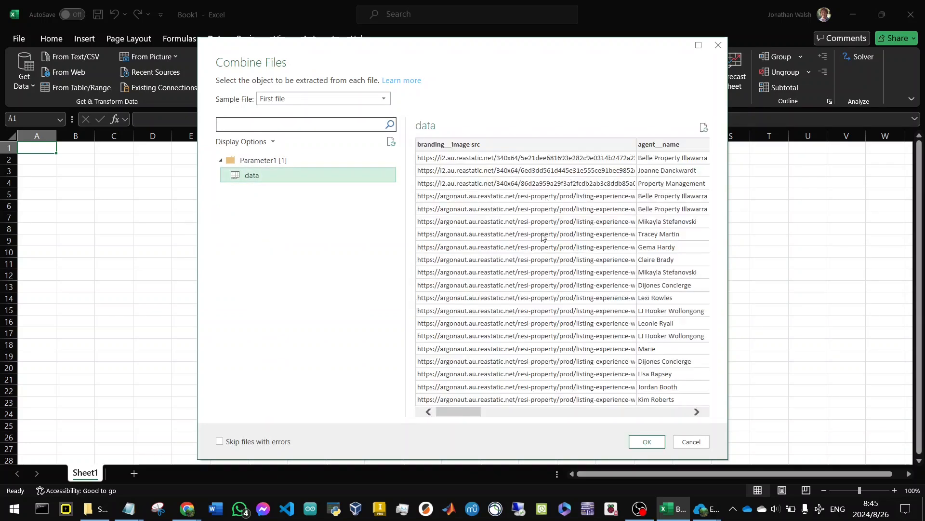
{"action": "left_click_drag", "start_coordinate": [482, 413], "coordinate": [614, 403]}
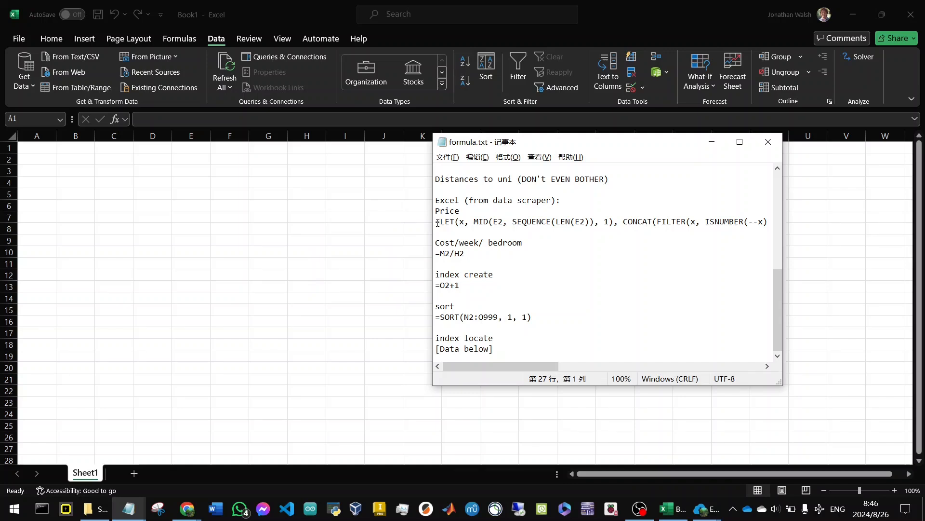
Copy the Price formula from formula.txt in Notepad and check its source cell E2 in the fake estate sheet's property-price column.
{"action": "left_click_drag", "start_coordinate": [436, 223], "coordinate": [444, 229]}
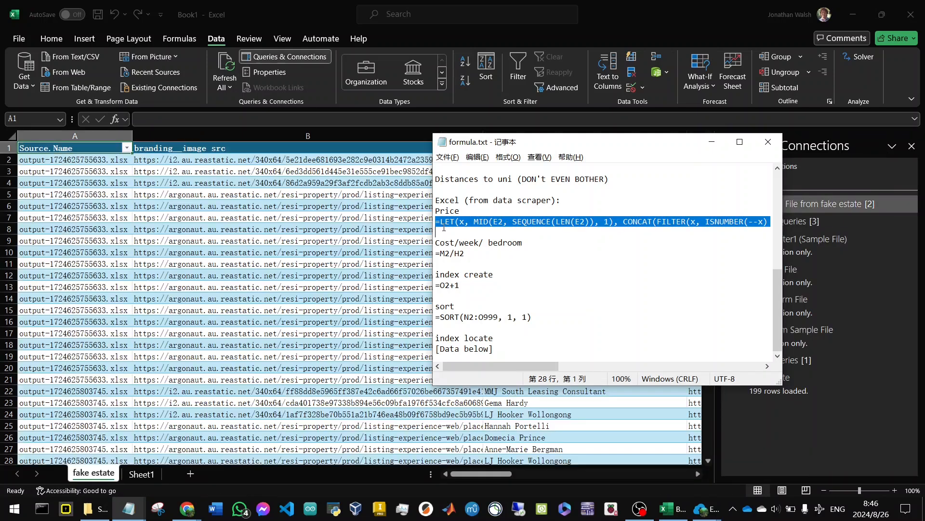
{"action": "left_click_drag", "start_coordinate": [487, 473], "coordinate": [542, 455]}
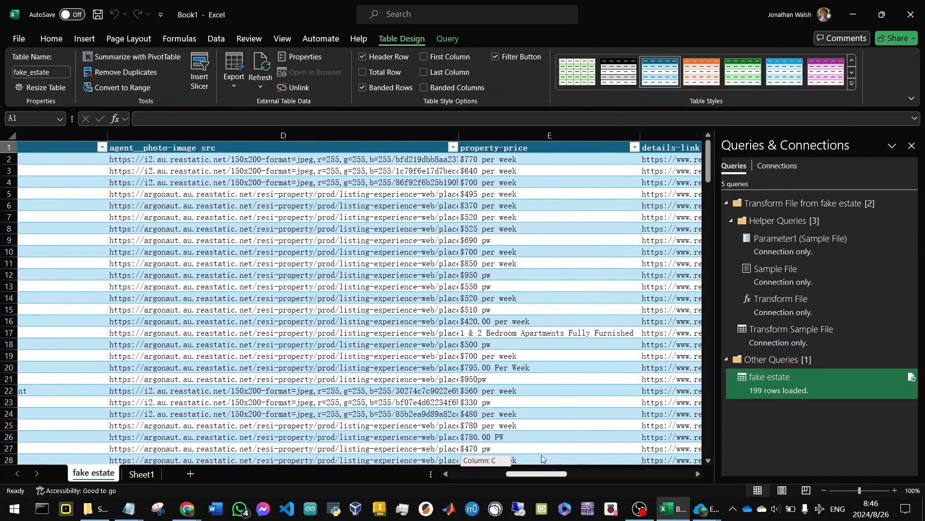
{"action": "left_click", "coordinate": [489, 162]}
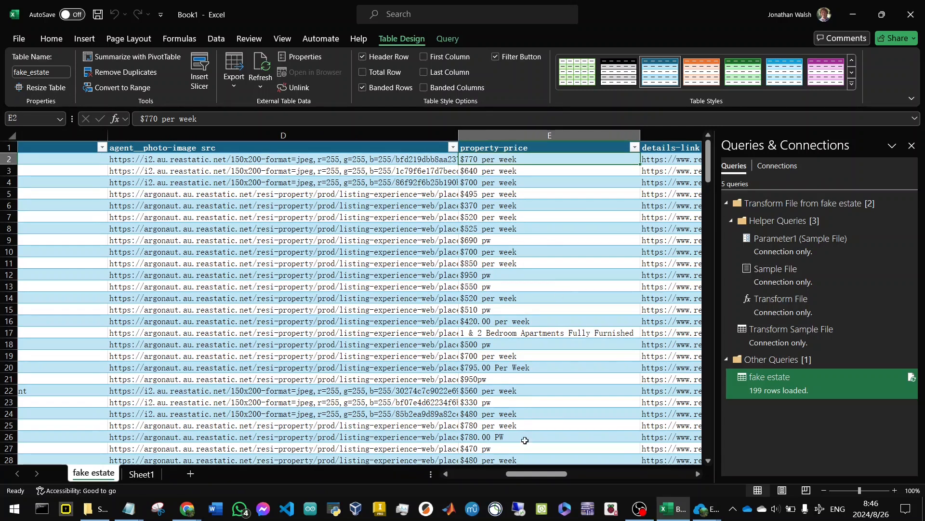
Add a Price column header in M1 and enter =LET(x, MID(E2, SEQUENCE(LEN(E2)), 1), CONCAT(FILTER(x, ISNUMBER(--x) + (x=".")))) in M2.
{"action": "left_click_drag", "start_coordinate": [535, 473], "coordinate": [682, 477]}
{"action": "left_click", "coordinate": [673, 151]}
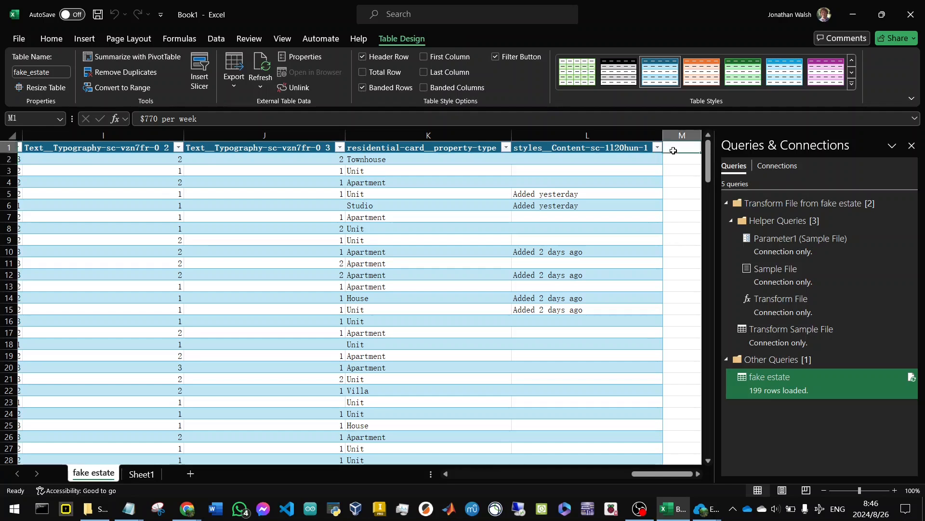
{"action": "type", "text": "Price"}
{"action": "key", "text": "Return"}
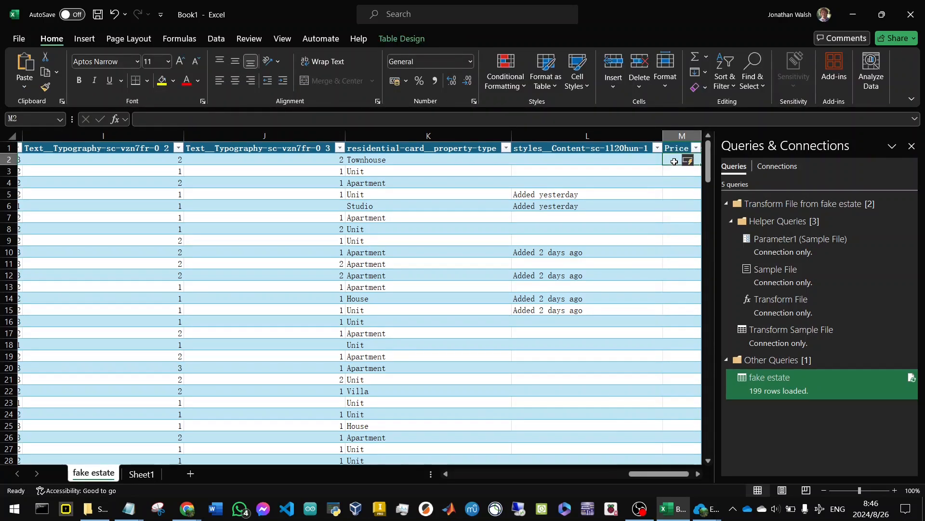
{"action": "type", "text": "=LET(x, MID(E2, SEQUENCE(LEN(E2)), 1), CONCAT(FILTER(x, ISNUMBER(--x) + (x=\".\"))))"}
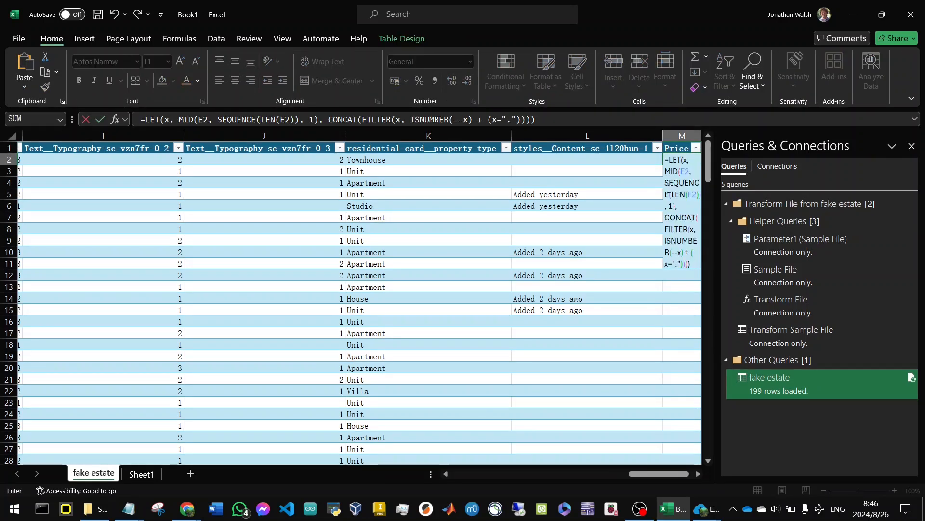
{"action": "key", "text": "ctrl+Return"}
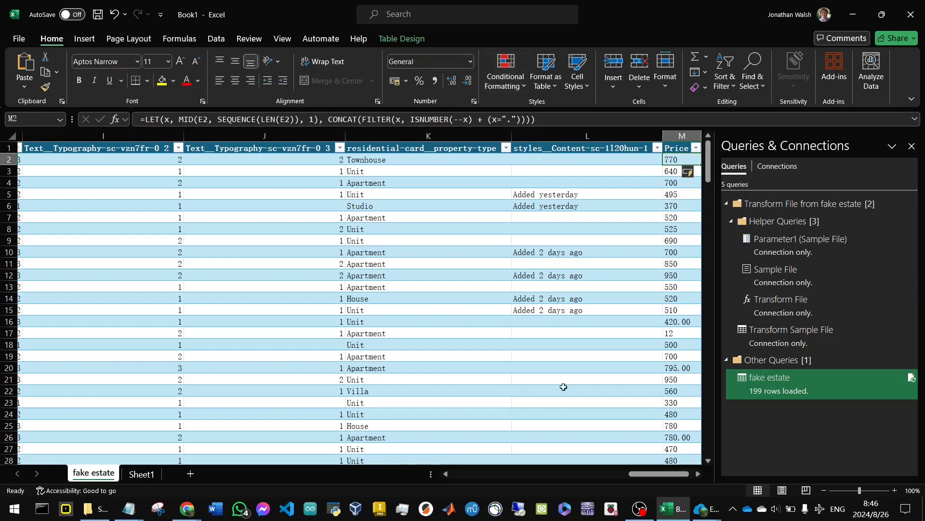
{"action": "scroll", "coordinate": [657, 467], "scroll_direction": "right", "scroll_amount": 2}
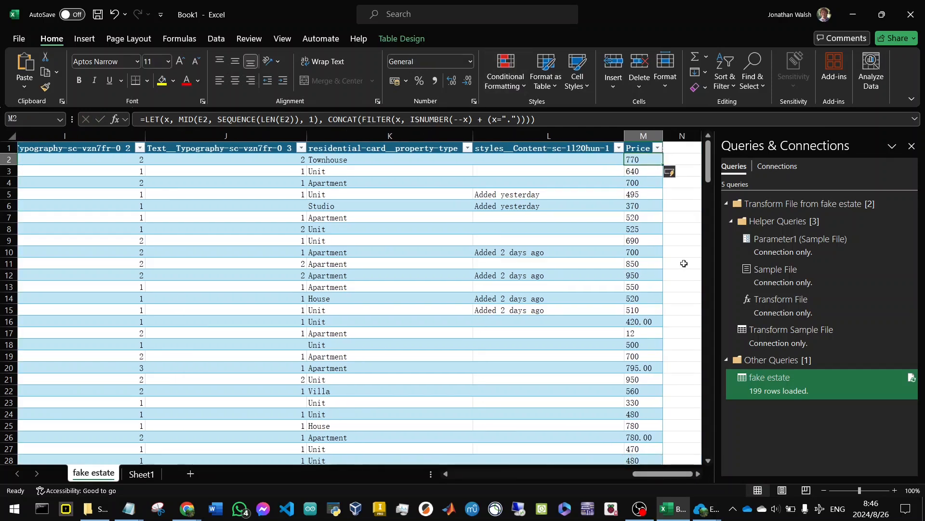
Add a Cost/week/ bedroom column in N with the formula =M2/H2 from formula.txt in N2, filled down the table.
{"action": "left_click", "coordinate": [671, 152]}
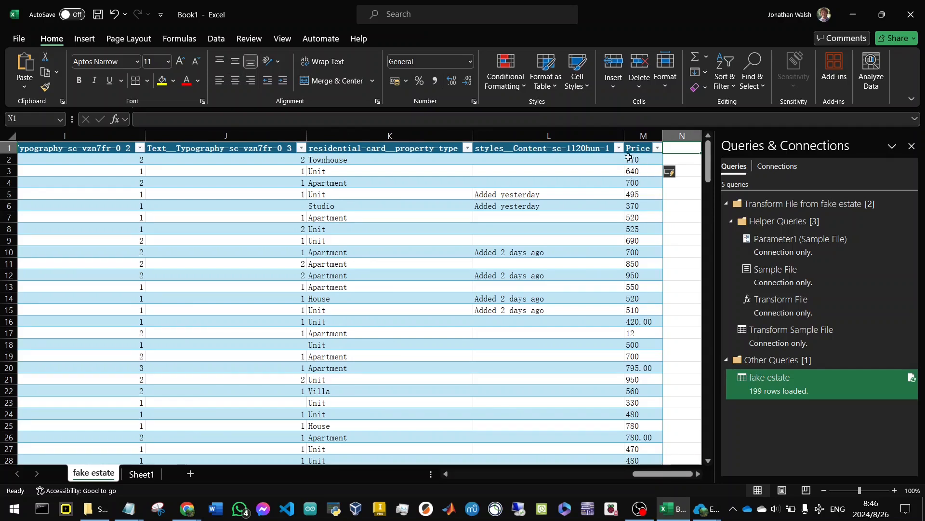
{"action": "key", "text": "alt+Tab"}
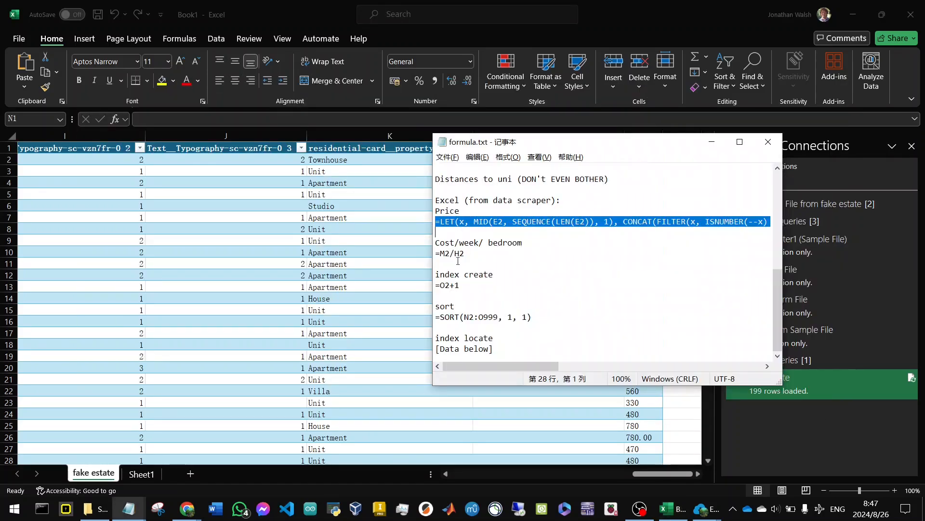
{"action": "left_click_drag", "start_coordinate": [465, 253], "coordinate": [432, 254]}
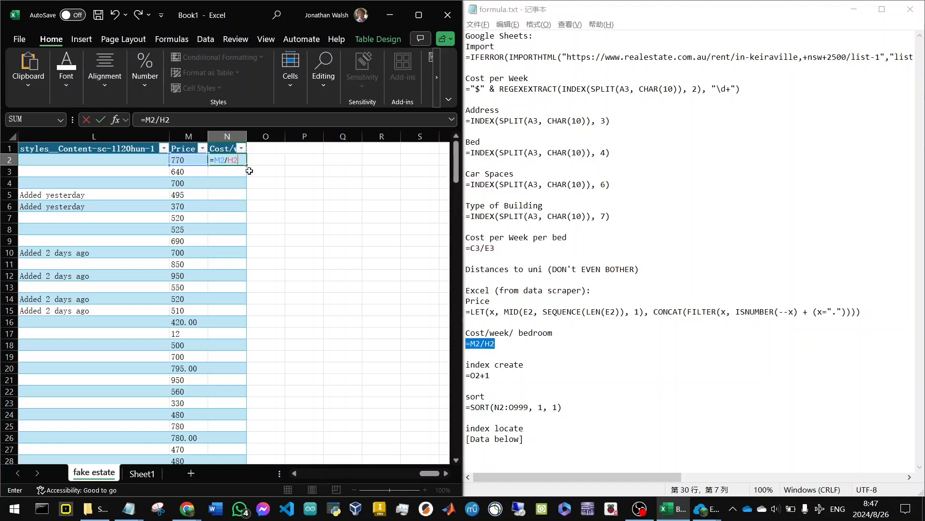
{"action": "double_click", "coordinate": [247, 165]}
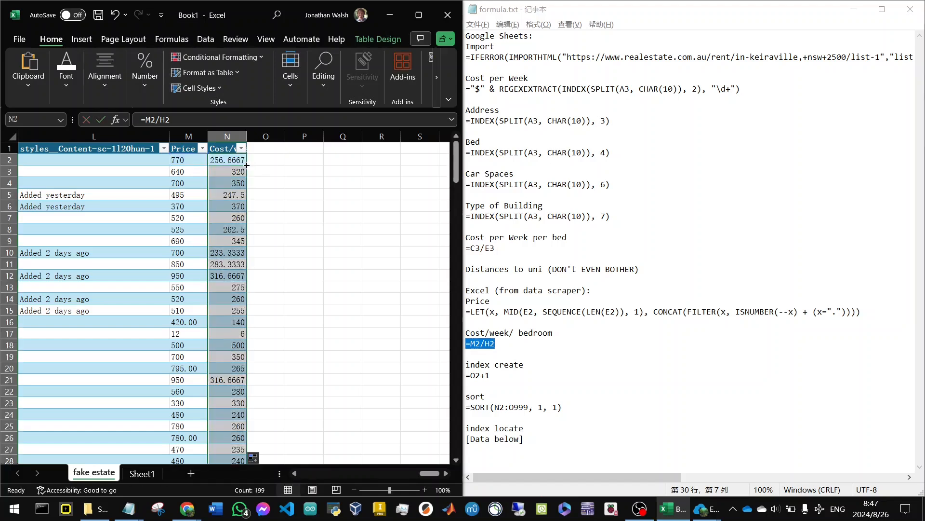
Create an index column in O with 1 in O2 and the formula =O2+1 from O3 down.
{"action": "left_click_drag", "start_coordinate": [537, 360], "coordinate": [465, 364]}
{"action": "key", "text": "ctrl+c"}
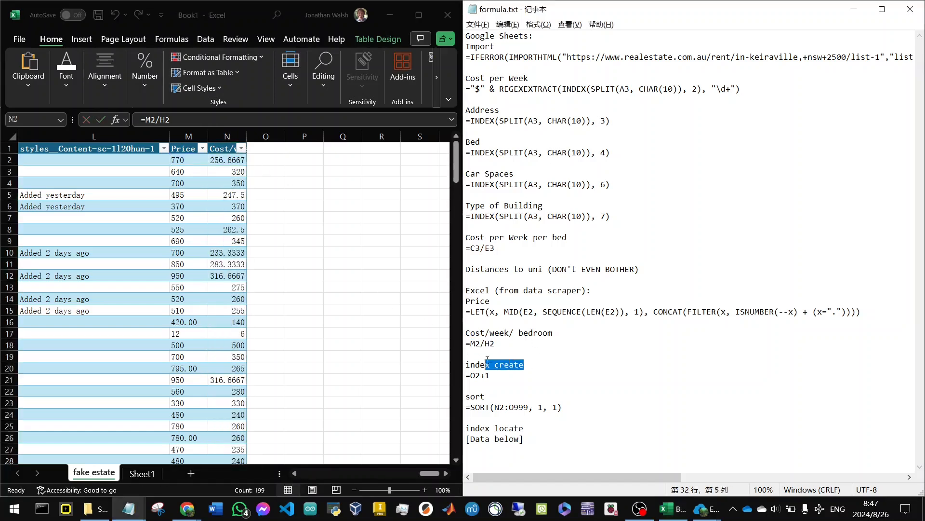
{"action": "left_click", "coordinate": [273, 150]}
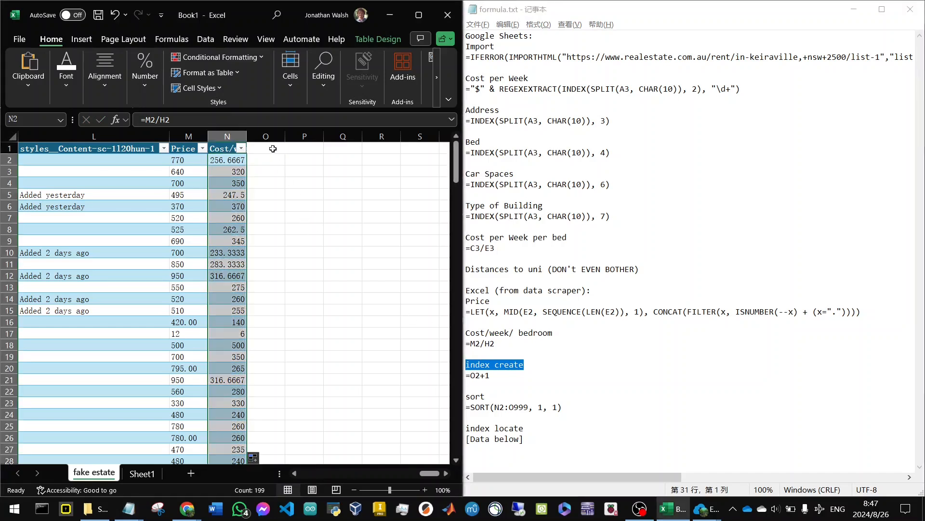
{"action": "left_click", "coordinate": [272, 149]}
{"action": "key", "text": "ctrl+v"}
{"action": "type", "text": "1"}
{"action": "key", "text": "Return"}
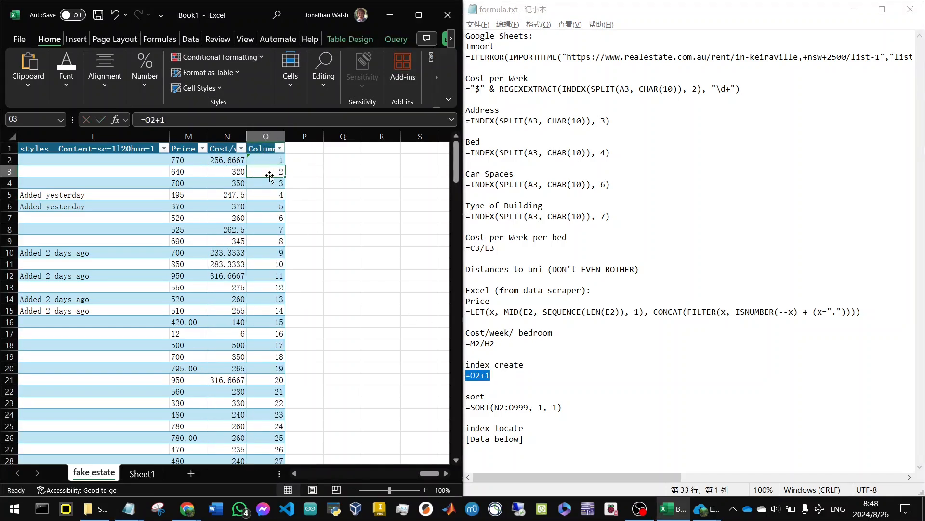
{"action": "type", "text": "2"}
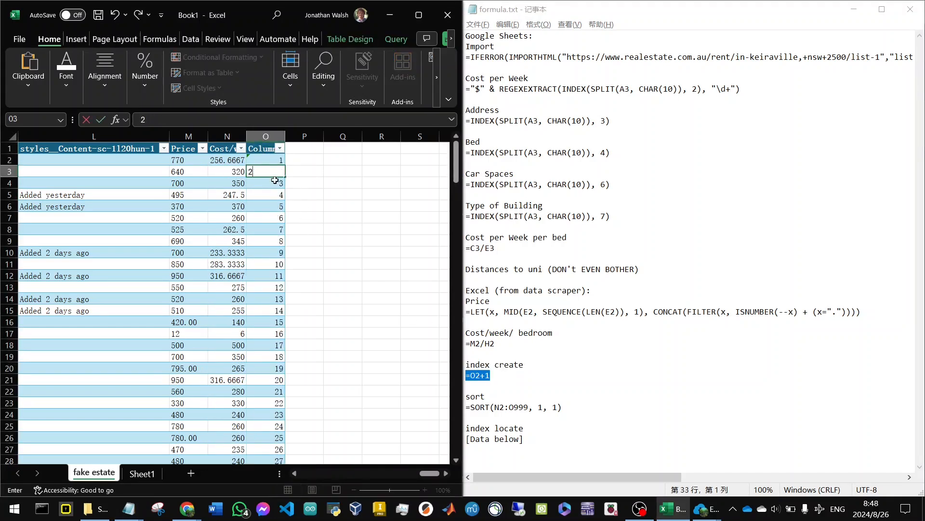
{"action": "key", "text": "Escape"}
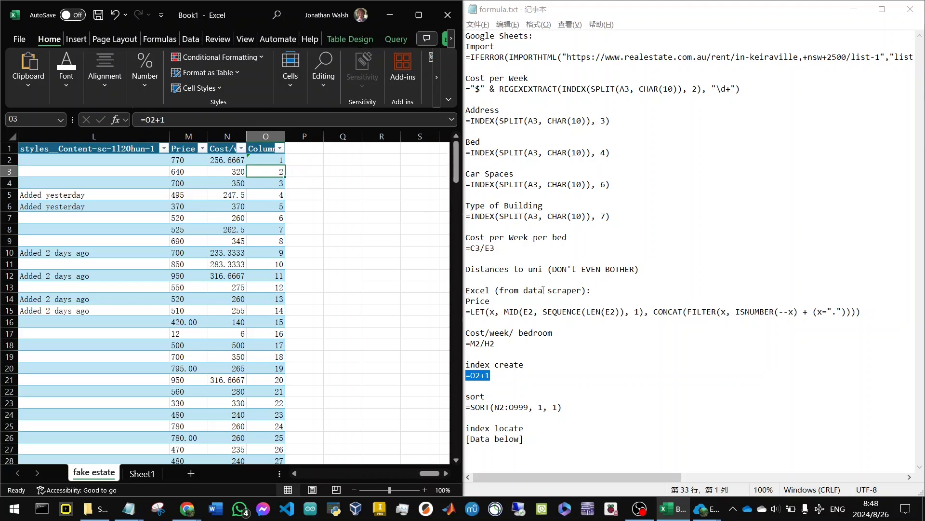
Enter =SORT(N2:O999, 1, 1) in Q2 and head the sorted columns Cost/week/ bedroom and index locate.
{"action": "left_click_drag", "start_coordinate": [486, 396], "coordinate": [466, 386]}
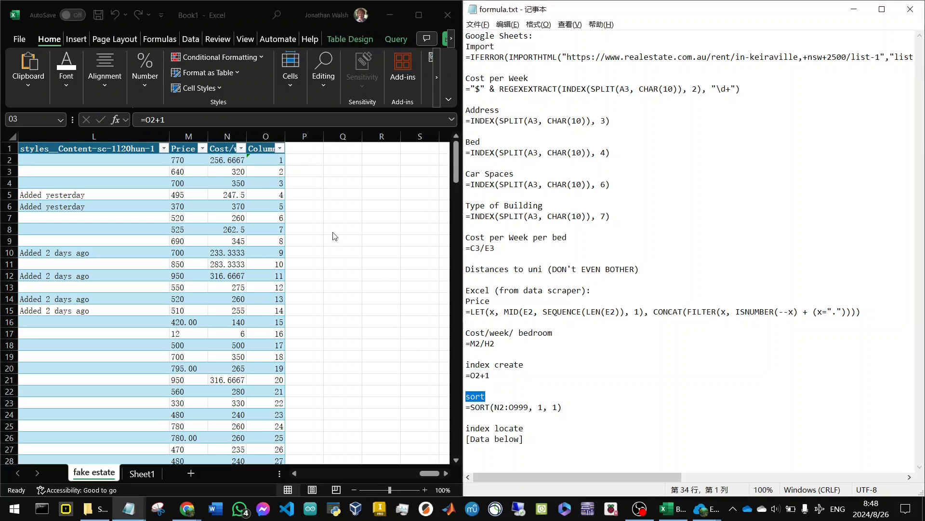
{"action": "key", "text": "alt+Tab"}
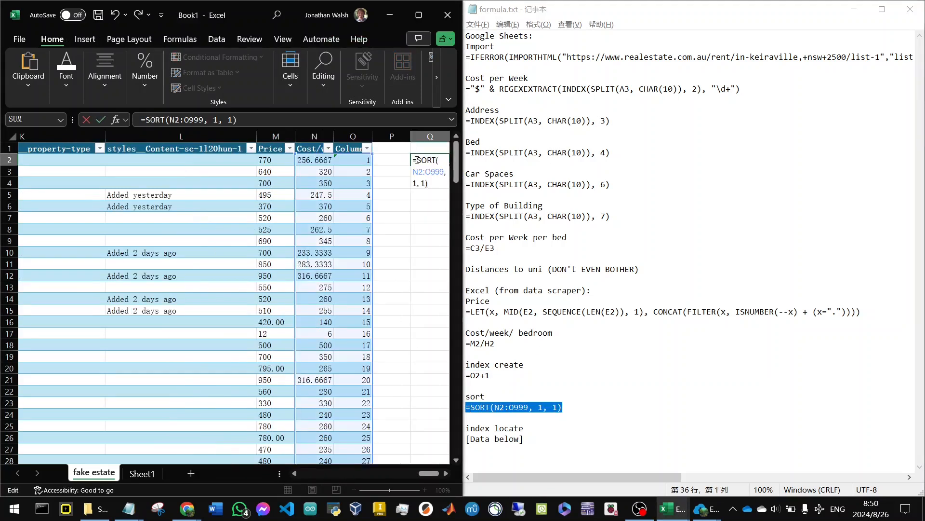
{"action": "key", "text": "Return"}
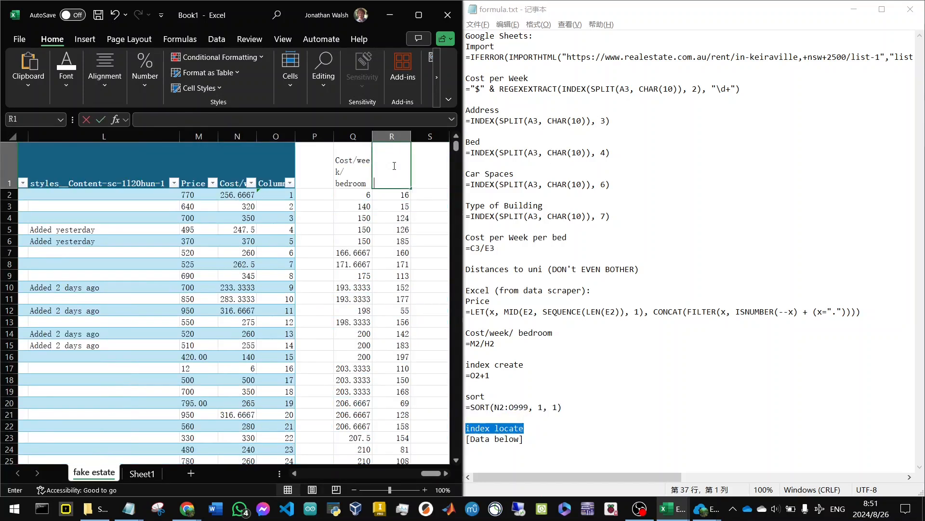
{"action": "type", "text": "index locate"}
{"action": "left_click", "coordinate": [391, 240]}
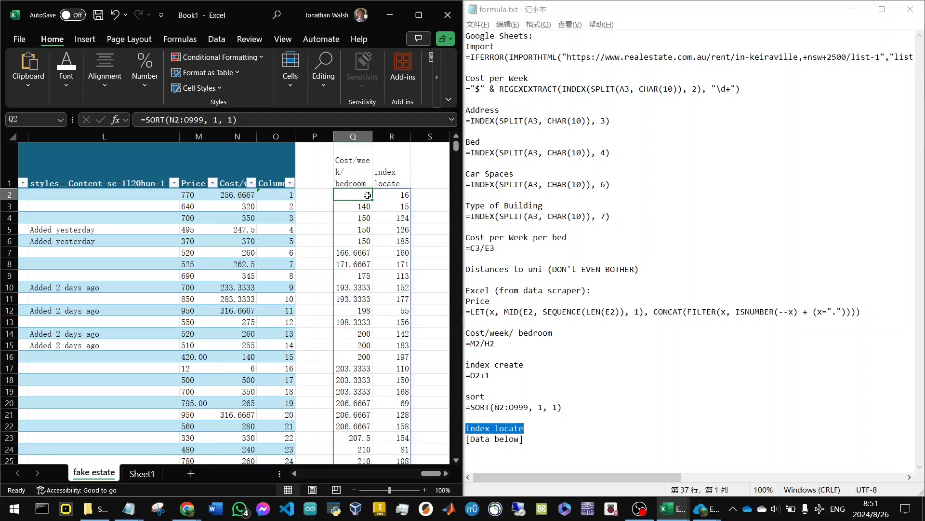
Rename the table header in O1 as Index.
{"action": "left_click_drag", "start_coordinate": [430, 475], "coordinate": [428, 475]}
{"action": "left_click", "coordinate": [397, 199]}
{"action": "scroll", "coordinate": [280, 341], "scroll_direction": "down", "scroll_amount": 4}
{"action": "scroll", "coordinate": [304, 289], "scroll_direction": "up", "scroll_amount": 4}
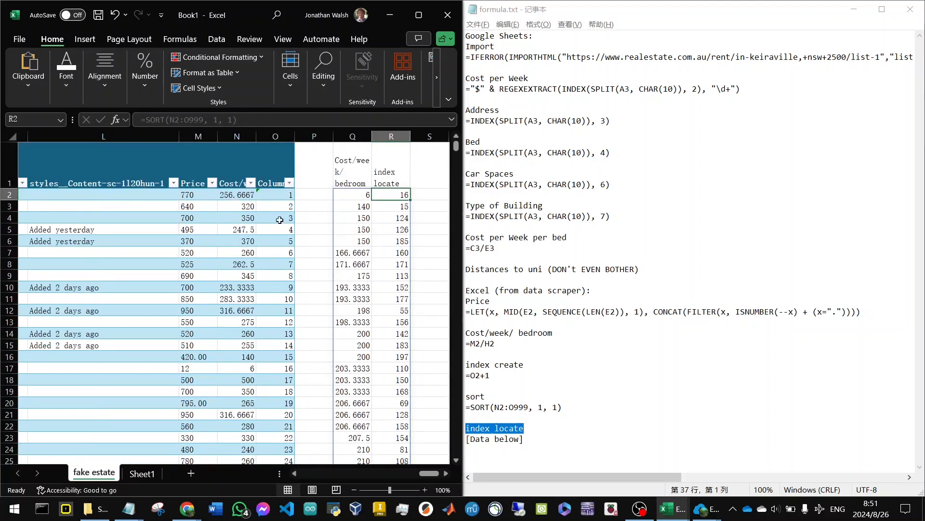
{"action": "left_click", "coordinate": [234, 186]}
{"action": "left_click", "coordinate": [266, 188]}
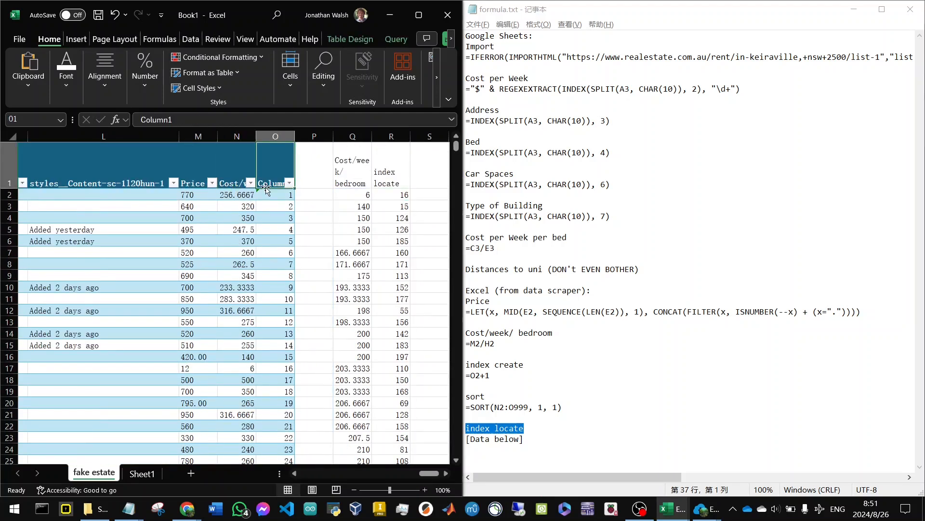
{"action": "type", "text": "Index"}
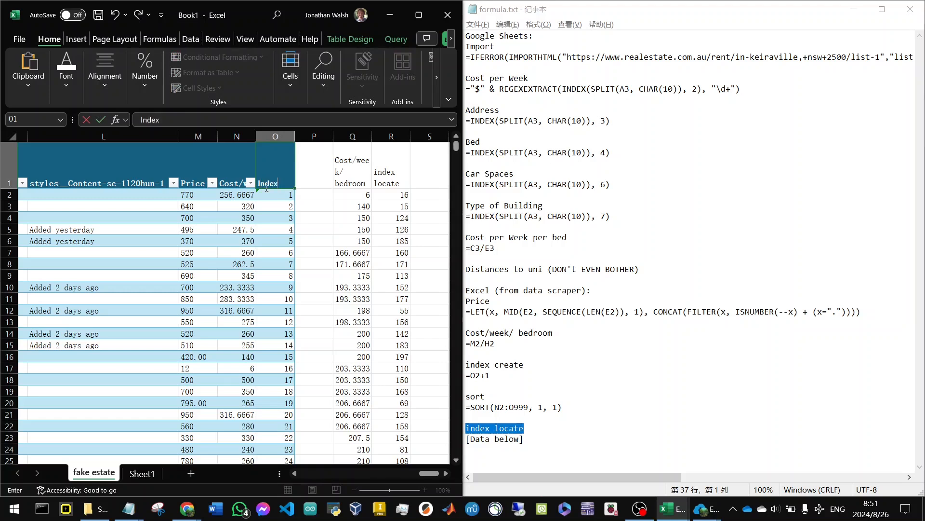
{"action": "key", "text": "Return"}
Locate the table row with index 16 and examine its source text in the property-price column.
{"action": "scroll", "coordinate": [264, 288], "scroll_direction": "down", "scroll_amount": 3}
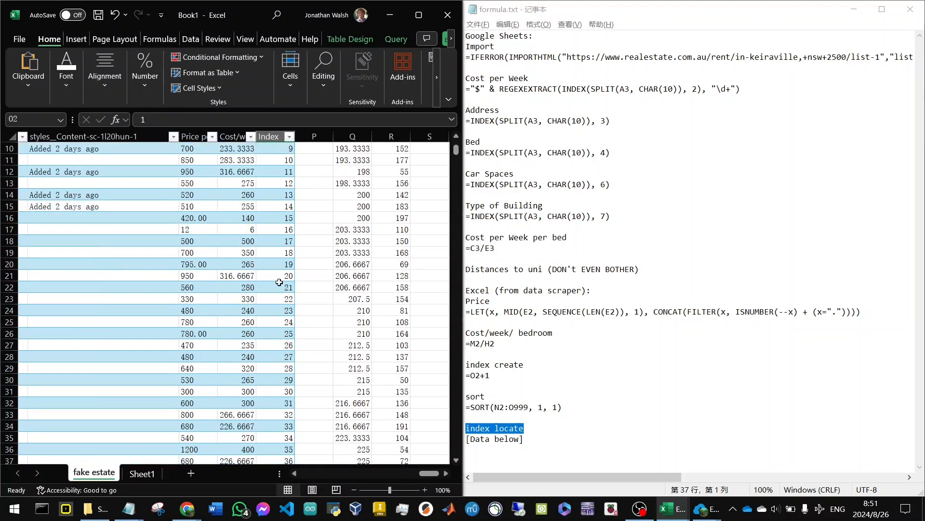
{"action": "left_click", "coordinate": [286, 231]}
{"action": "key", "text": "Left"}
{"action": "key", "text": "Left"}
{"action": "key", "text": "Left"}
{"action": "key", "text": "Left"}
{"action": "key", "text": "Left"}
{"action": "key", "text": "Left"}
{"action": "key", "text": "Left"}
{"action": "key", "text": "Left"}
{"action": "key", "text": "Left"}
{"action": "key", "text": "Left"}
{"action": "key", "text": "Left"}
{"action": "key", "text": "Left"}
{"action": "key", "text": "Right"}
{"action": "key", "text": "Right"}
{"action": "left_click_drag", "start_coordinate": [353, 474], "coordinate": [350, 475]}
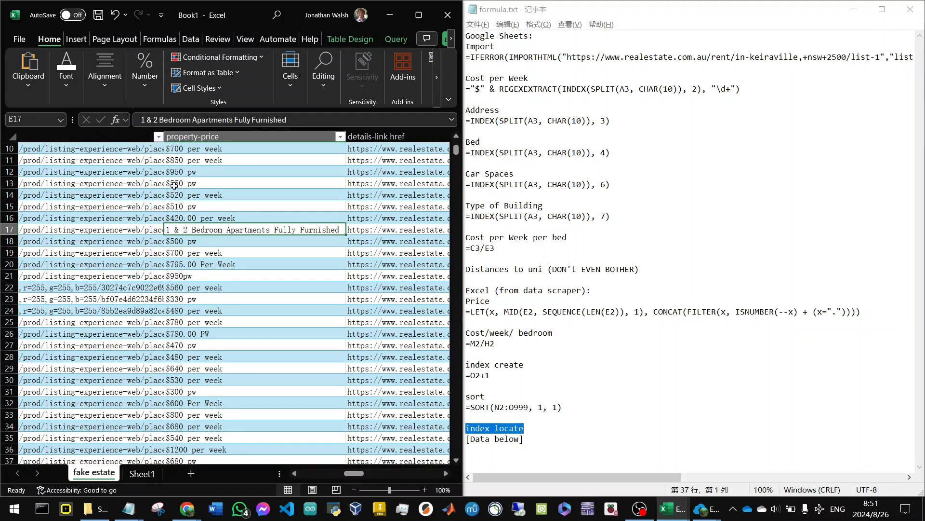
{"action": "left_click_drag", "start_coordinate": [296, 120], "coordinate": [138, 120]}
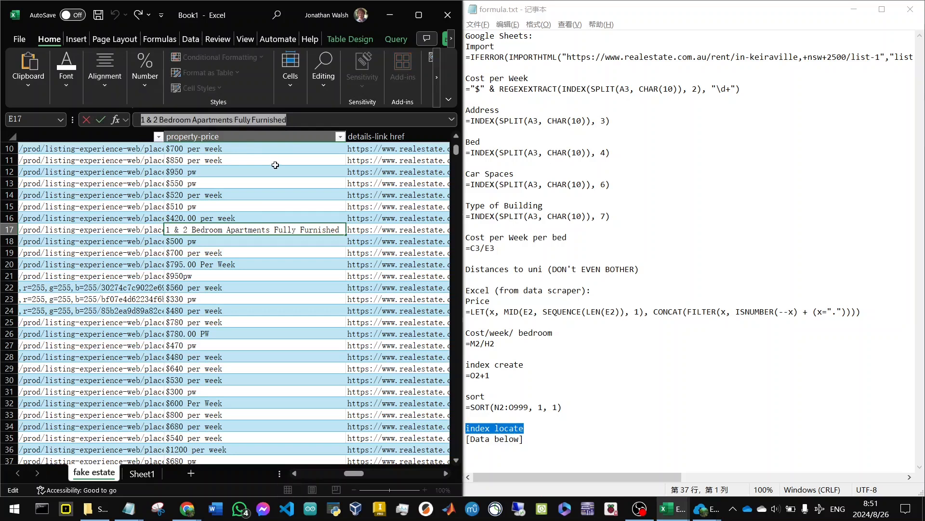
Return to the sorted columns and check the second-lowest cost per bedroom in Q3 with its index in R3.
{"action": "left_click_drag", "start_coordinate": [364, 457], "coordinate": [440, 451]}
{"action": "scroll", "coordinate": [424, 360], "scroll_direction": "up", "scroll_amount": 3}
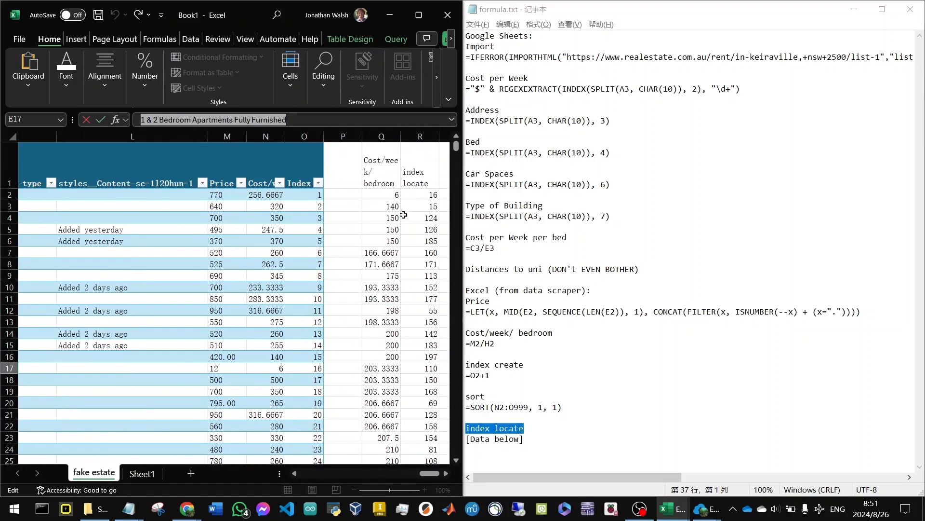
{"action": "left_click", "coordinate": [389, 209]}
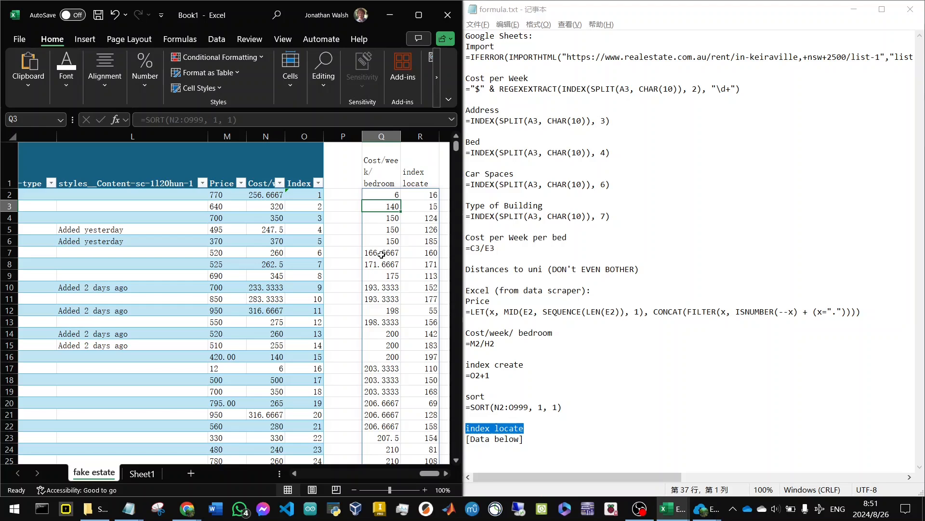
{"action": "left_click", "coordinate": [433, 205]}
{"action": "scroll", "coordinate": [345, 268], "scroll_direction": "down", "scroll_amount": 6}
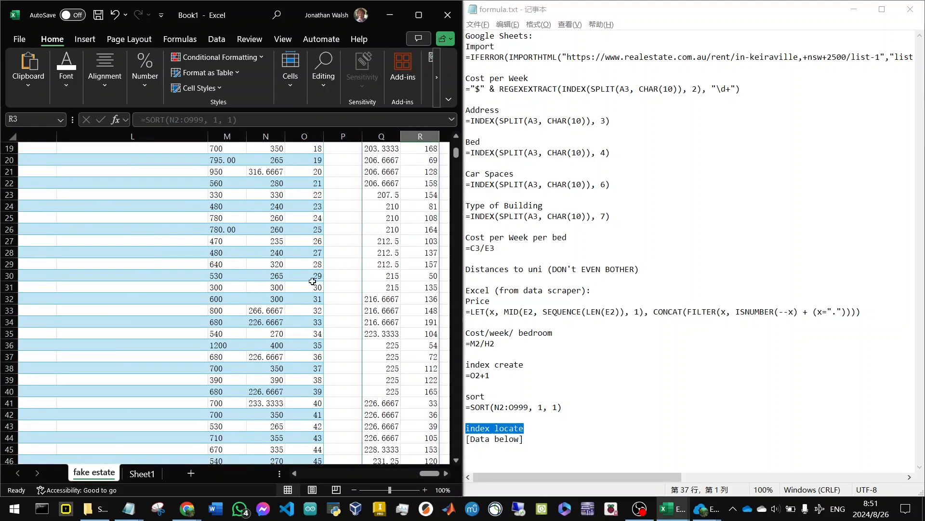
Find the table row with index 15 and copy its details-link href from F16.
{"action": "scroll", "coordinate": [303, 246], "scroll_direction": "up", "scroll_amount": 2}
{"action": "left_click", "coordinate": [304, 183]}
{"action": "key", "text": "Left"}
{"action": "key", "text": "Left"}
{"action": "key", "text": "Left"}
{"action": "key", "text": "Left"}
{"action": "key", "text": "Left"}
{"action": "key", "text": "Left"}
{"action": "key", "text": "Left"}
{"action": "key", "text": "Left"}
{"action": "key", "text": "Left"}
{"action": "key", "text": "Right"}
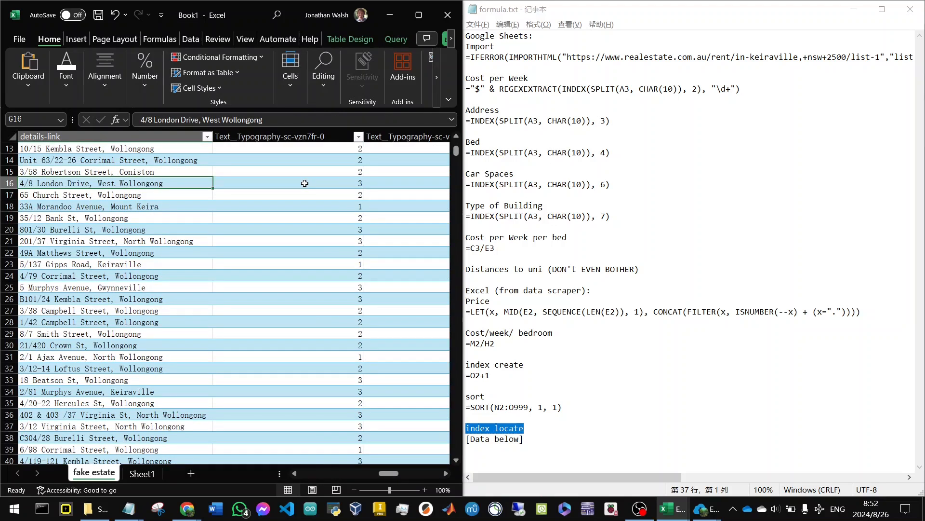
{"action": "key", "text": "Left"}
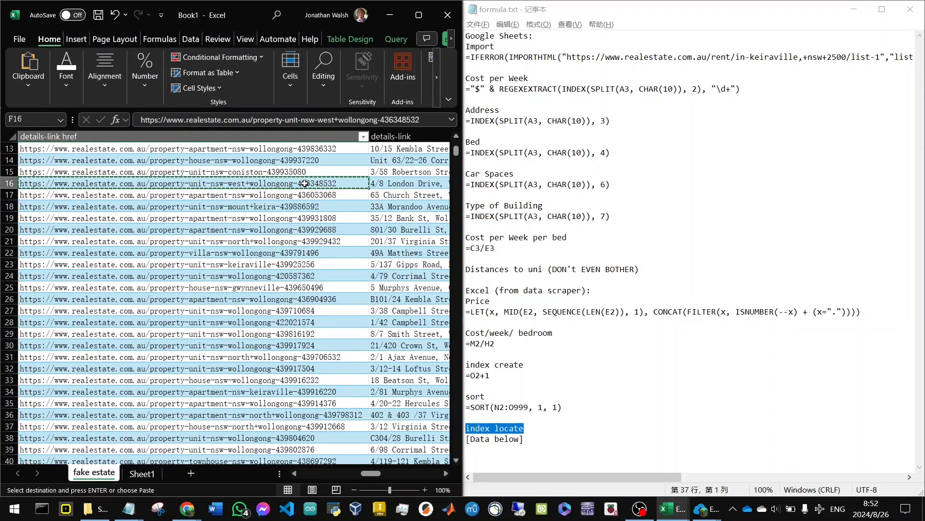
Switch to Chrome, open the copied listing link in a new tab and move that tab into its own window.
{"action": "key", "text": "alt+Tab"}
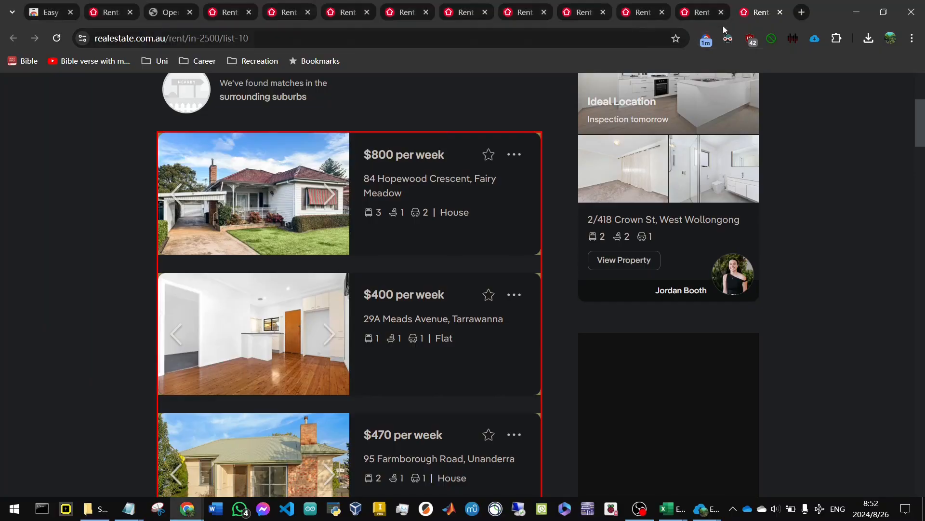
{"action": "left_click", "coordinate": [805, 13]}
{"action": "type", "text": "https://www.realestate.com.au/property-unit-nsw-west+wollongong-436348532"}
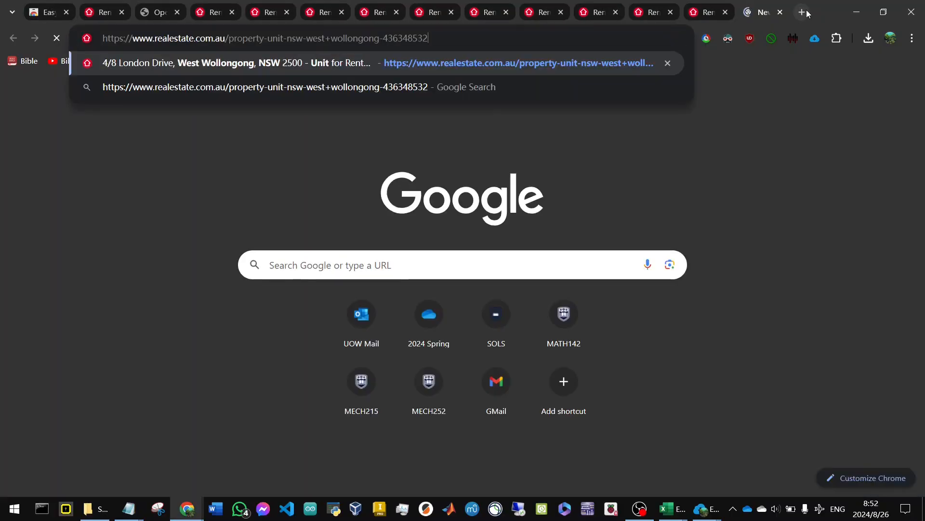
{"action": "key", "text": "Return"}
{"action": "left_click_drag", "start_coordinate": [764, 12], "coordinate": [551, 56]}
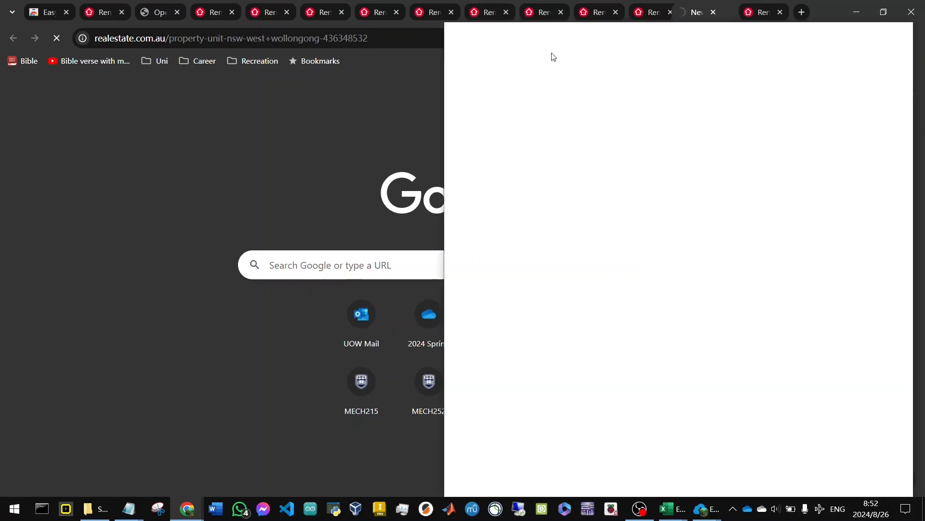
{"action": "left_click", "coordinate": [718, 59]}
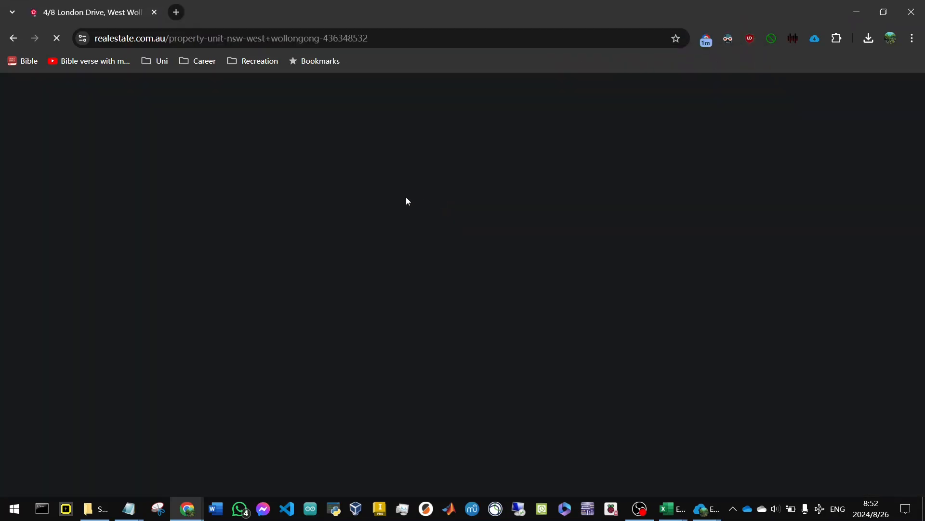
Review the listing's photos, price and features, expanding its full Handy Location description.
{"action": "scroll", "coordinate": [407, 202], "scroll_direction": "down", "scroll_amount": 4}
{"action": "scroll", "coordinate": [312, 234], "scroll_direction": "down", "scroll_amount": 2}
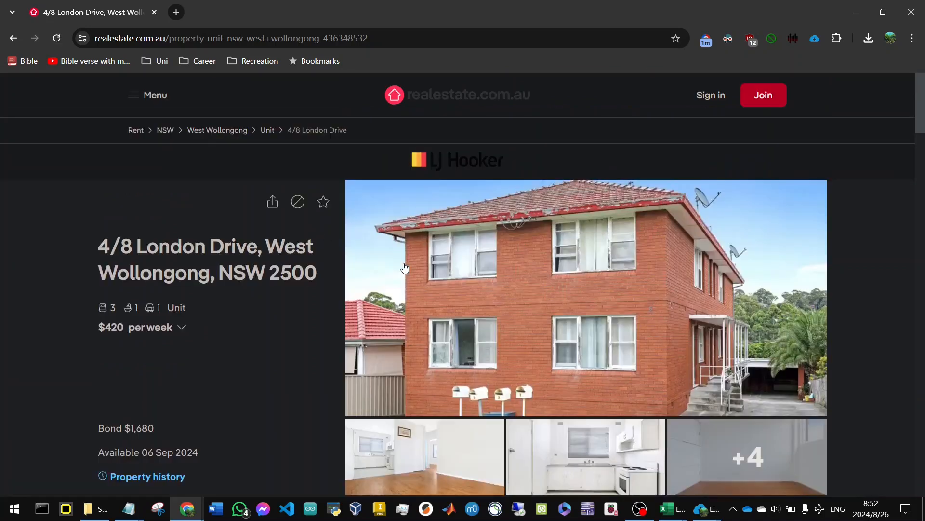
{"action": "scroll", "coordinate": [404, 268], "scroll_direction": "down", "scroll_amount": 10}
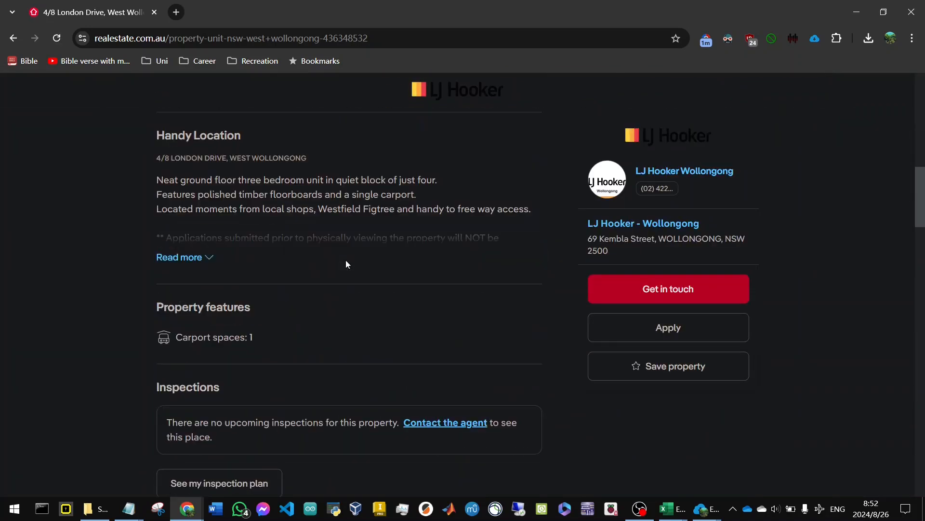
{"action": "left_click", "coordinate": [210, 261]}
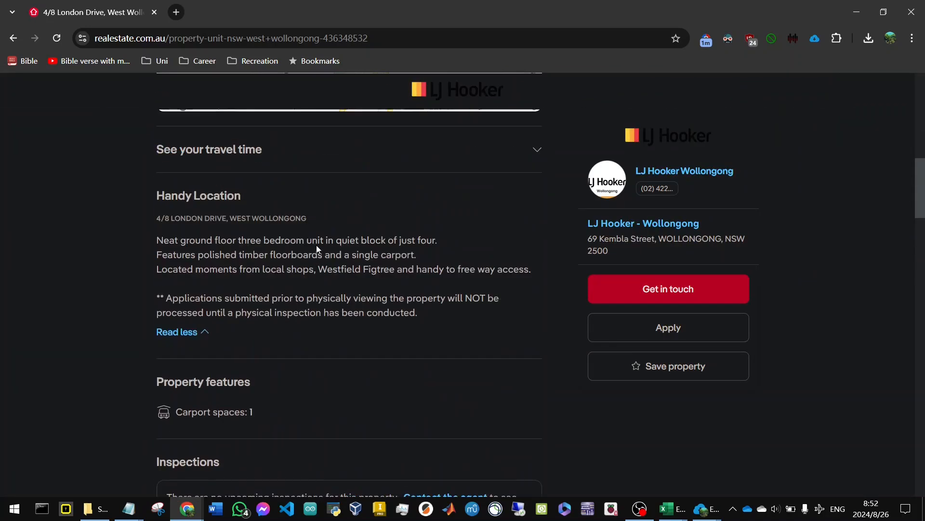
{"action": "scroll", "coordinate": [316, 245], "scroll_direction": "up", "scroll_amount": 15}
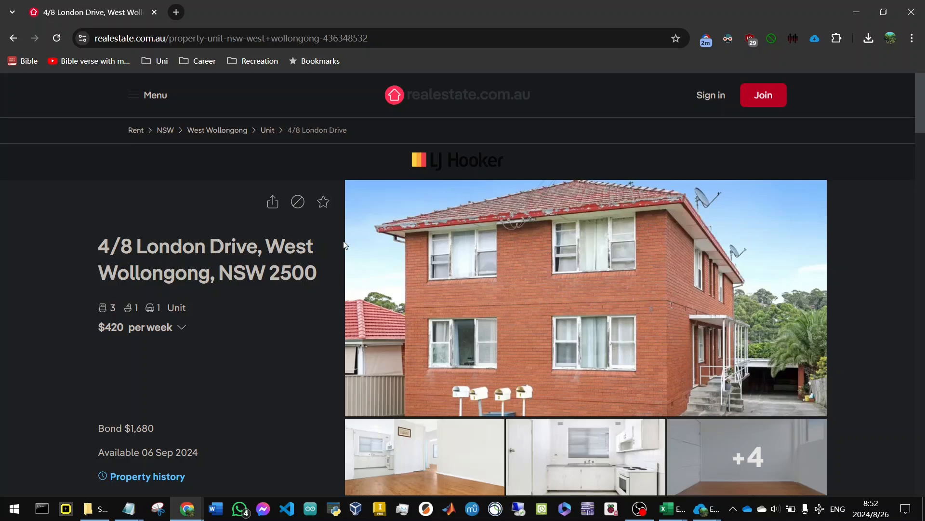
{"action": "left_click", "coordinate": [639, 509]}
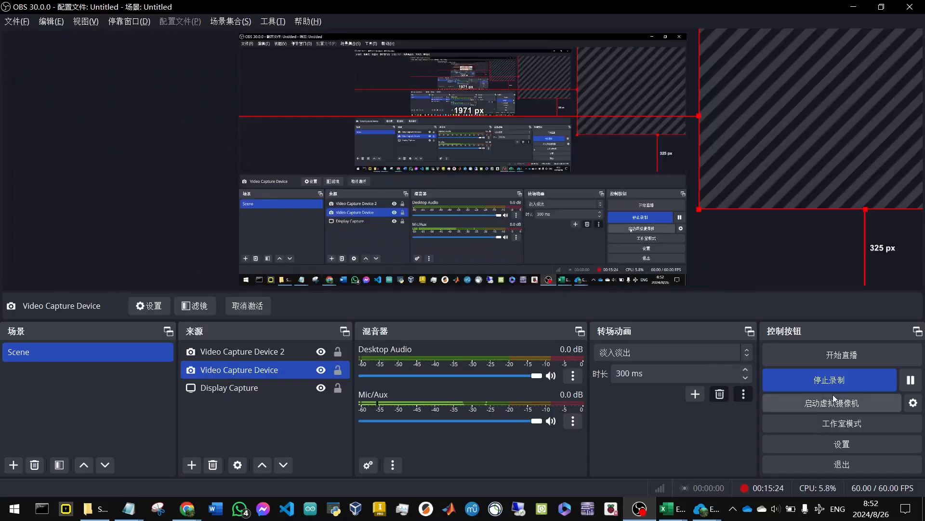